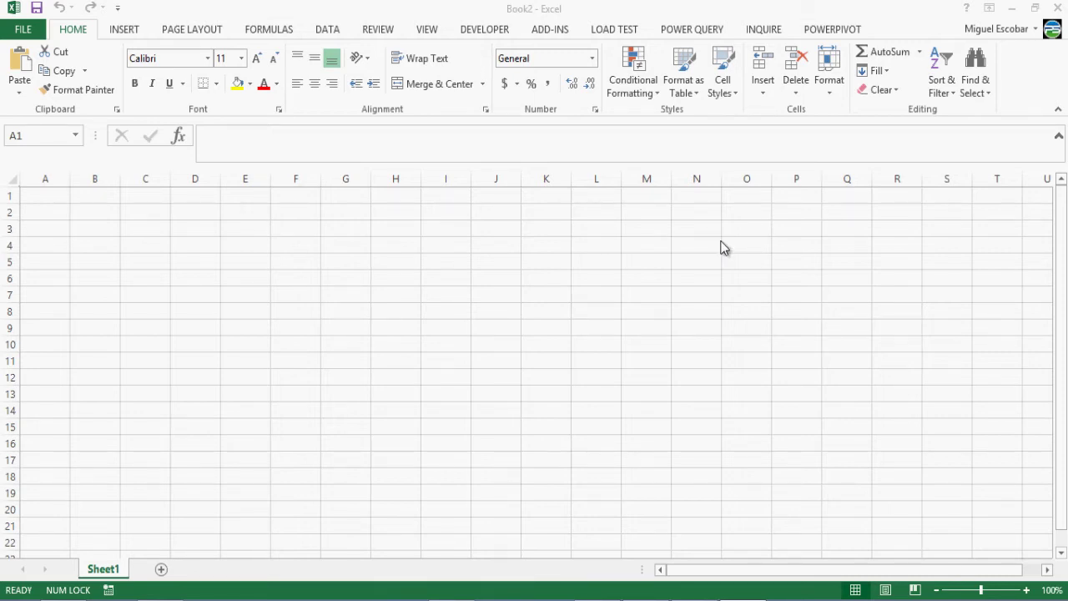
pyautogui.click(524, 261)
pyautogui.click(482, 230)
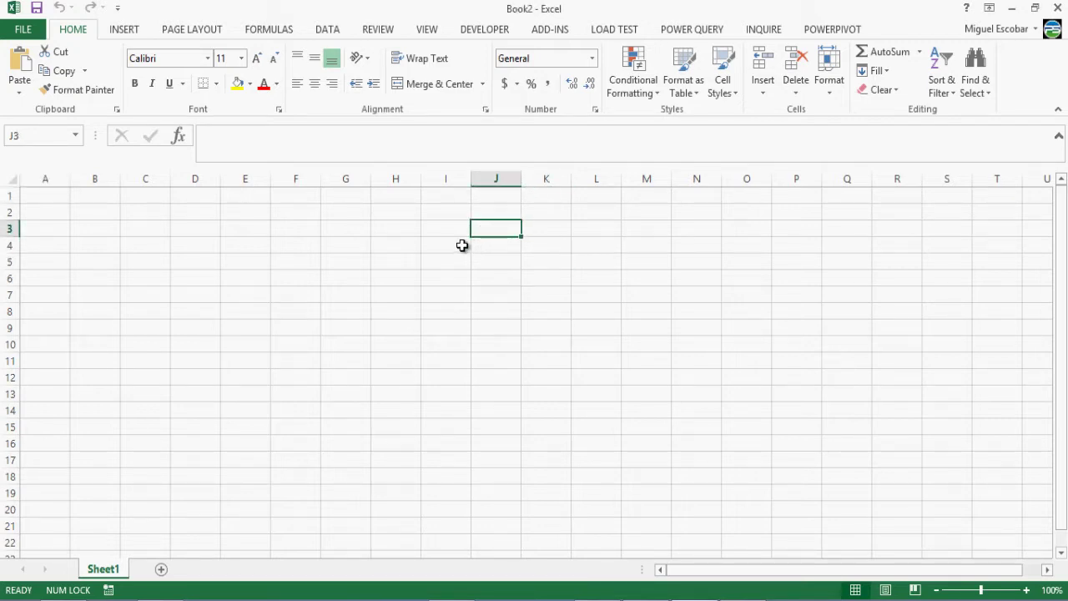
pyautogui.click(464, 244)
pyautogui.click(487, 242)
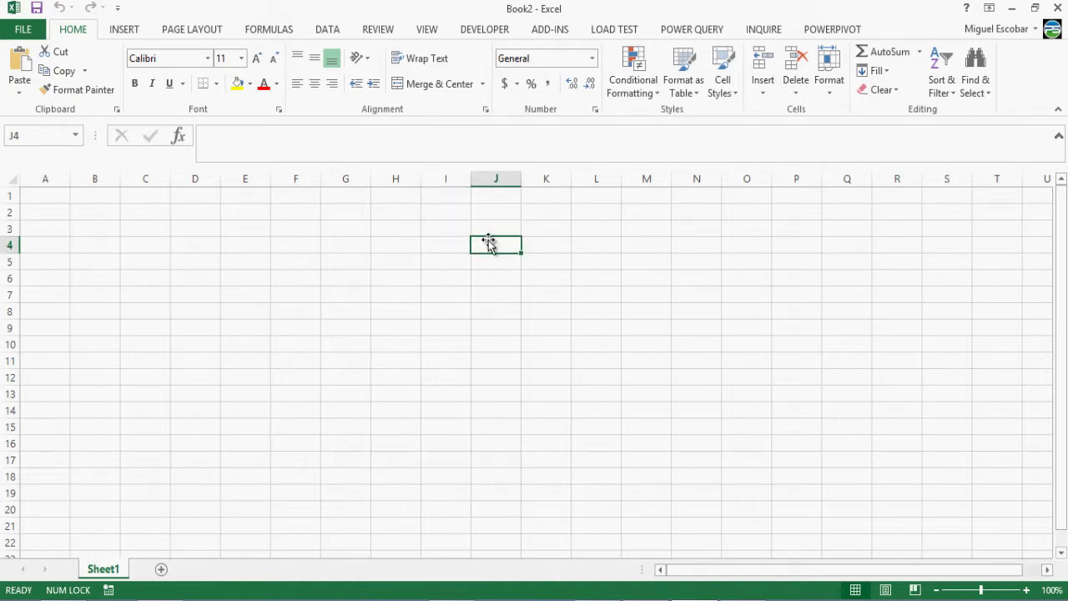
pyautogui.click(492, 231)
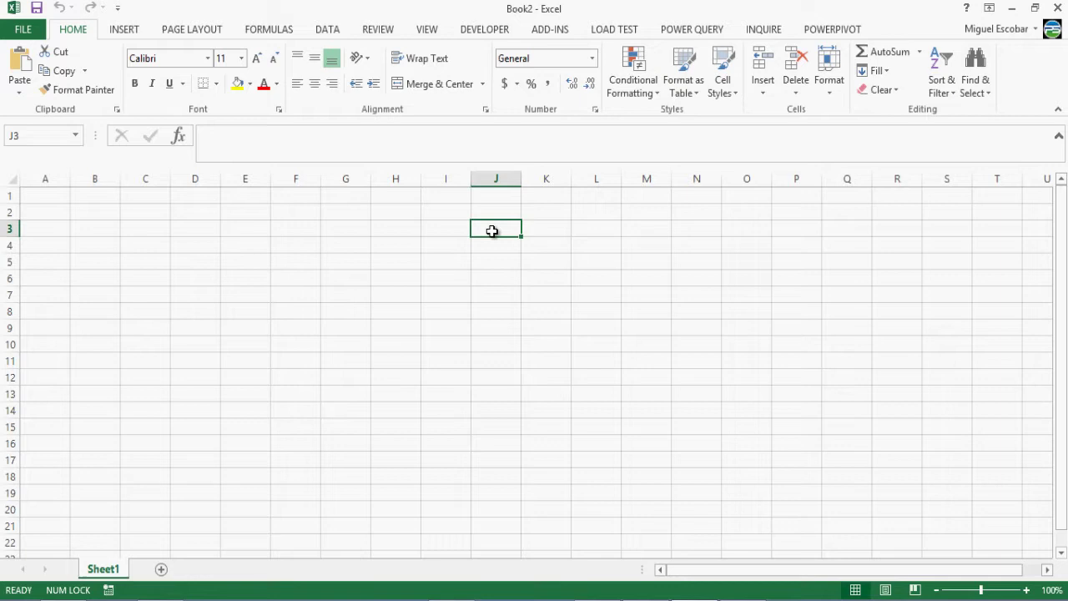
# Import the CSV file 001.csv from the specdata folder into a new Power Query query.
pyautogui.click(691, 32)
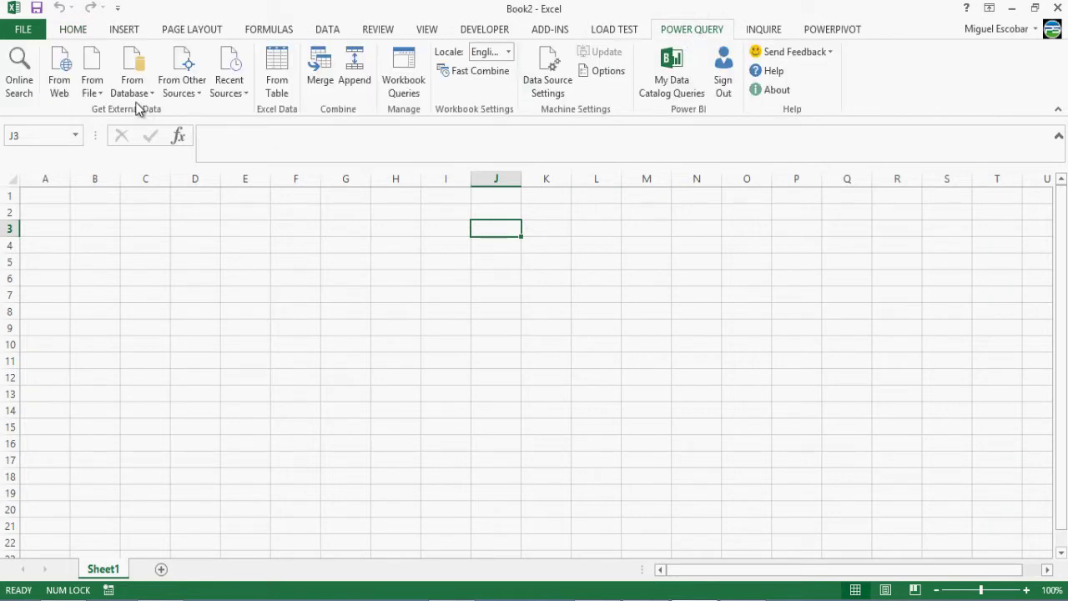
pyautogui.click(96, 92)
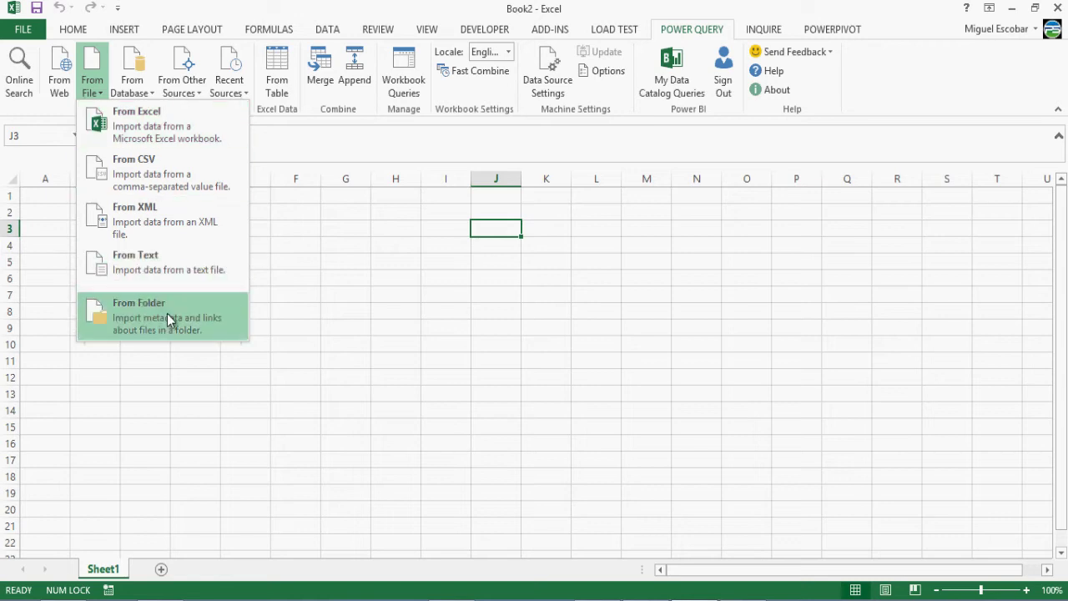
pyautogui.click(149, 184)
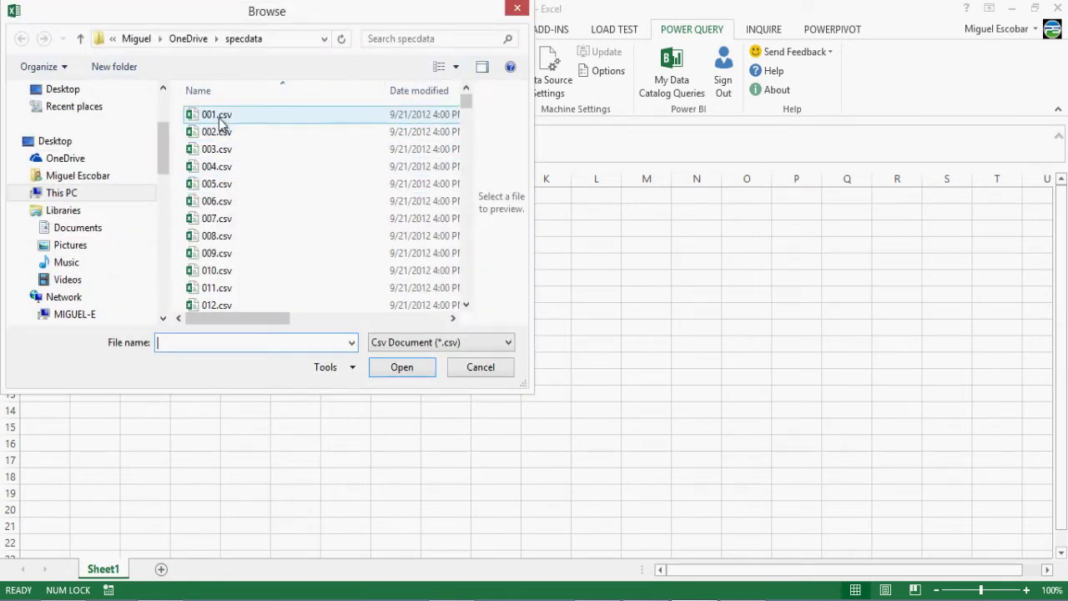
pyautogui.doubleClick(220, 120)
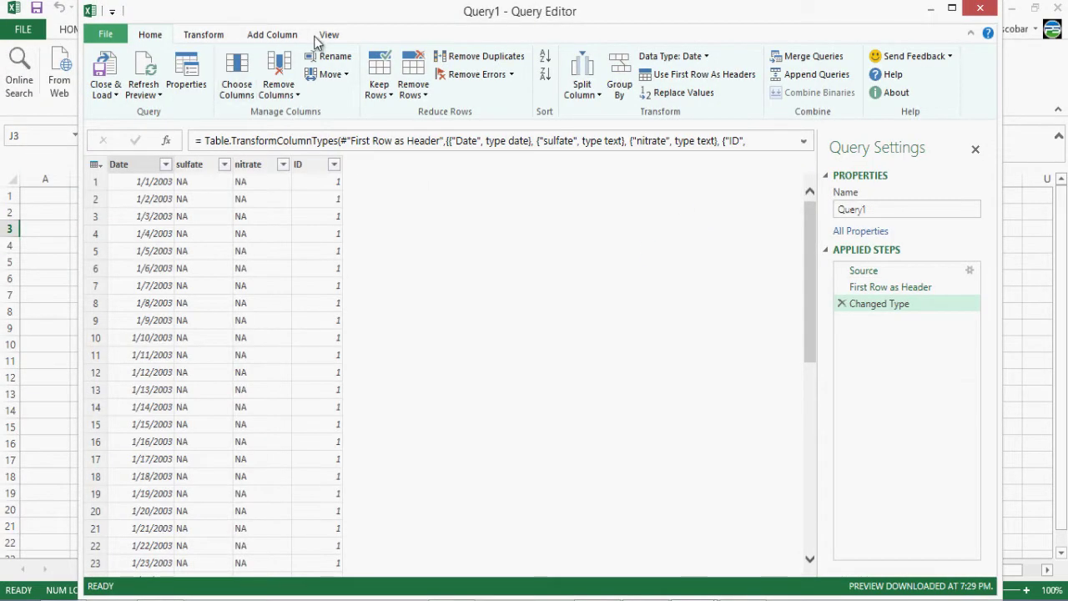
# In the query's M code, insert an outer let block starting with fx = (FilePath) => above the existing code.
pyautogui.click(322, 39)
pyautogui.click(156, 93)
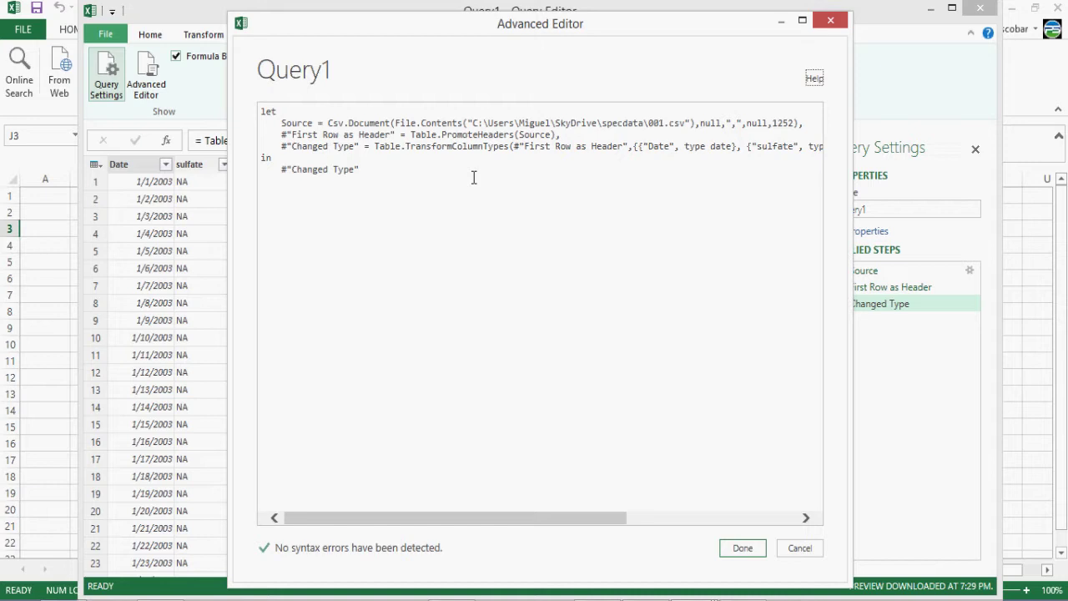
pyautogui.press('Return')
pyautogui.press('Return')
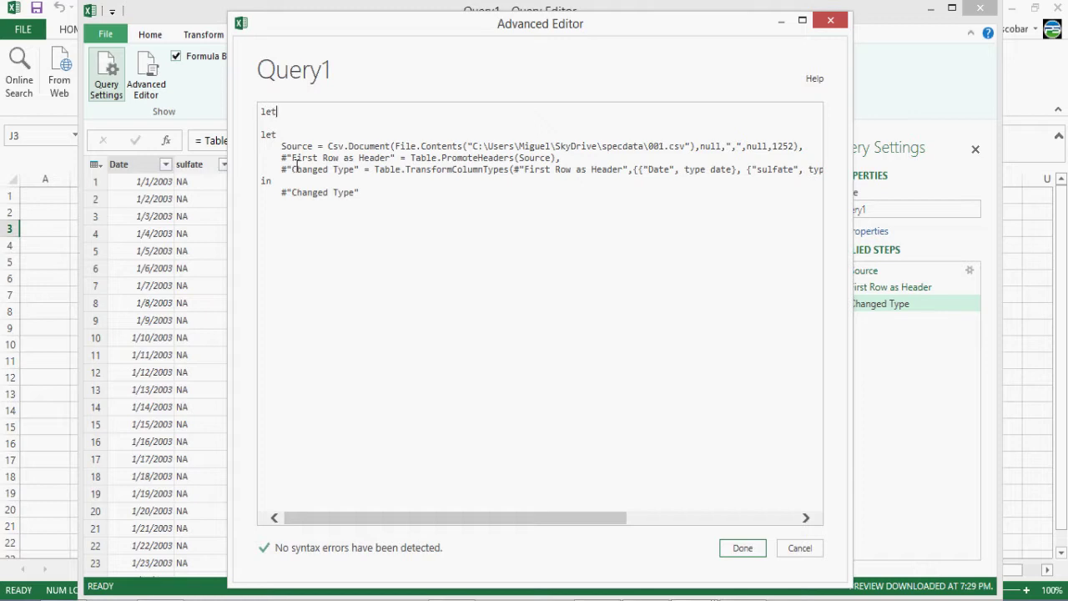
pyautogui.write('let')
pyautogui.press('Return')
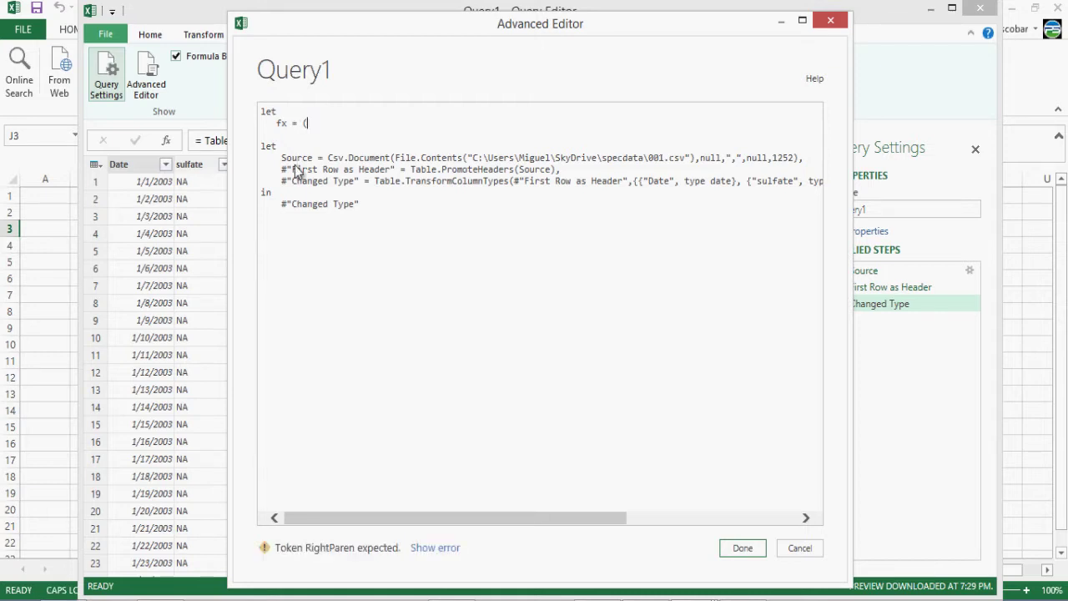
pyautogui.write('FilePath) =>')
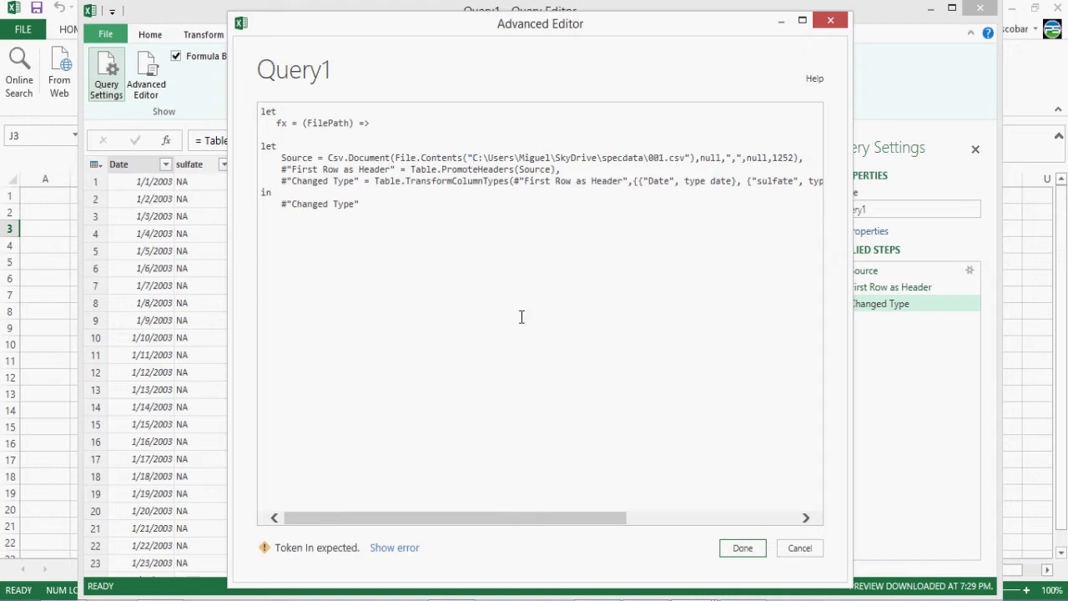
# Replace the hard-coded 001.csv path inside File.Contents with the FilePath parameter.
pyautogui.hotkey('shift', 'Right')
pyautogui.hotkey('shift', 'Right')
pyautogui.hotkey('shift', 'Right')
pyautogui.hotkey('shift', 'Right')
pyautogui.hotkey('shift', 'Right')
pyautogui.hotkey('shift', 'Right')
pyautogui.hotkey('shift', 'Right')
pyautogui.hotkey('shift', 'Right')
pyautogui.hotkey('shift', 'Right')
pyautogui.hotkey('shift', 'Right')
pyautogui.hotkey('shift', 'Right')
pyautogui.hotkey('shift', 'Right')
pyautogui.hotkey('shift', 'Right')
pyautogui.hotkey('shift', 'Right')
pyautogui.hotkey('shift', 'Right')
pyautogui.hotkey('shift', 'Right')
pyautogui.hotkey('shift', 'Right')
pyautogui.hotkey('shift', 'Right')
pyautogui.hotkey('shift', 'Right')
pyautogui.hotkey('shift', 'Right')
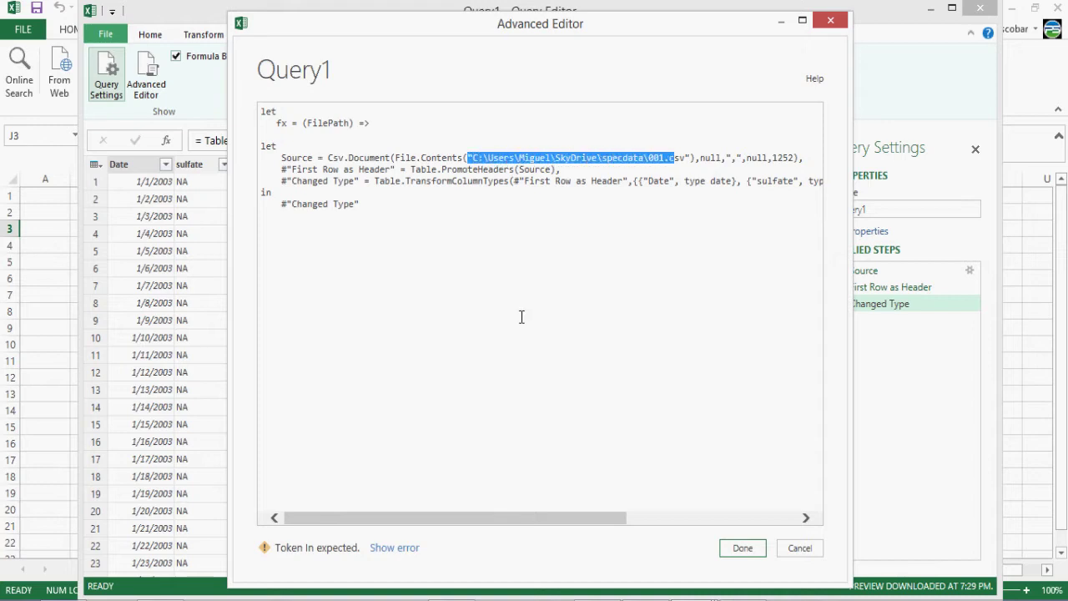
pyautogui.write('FilePath')
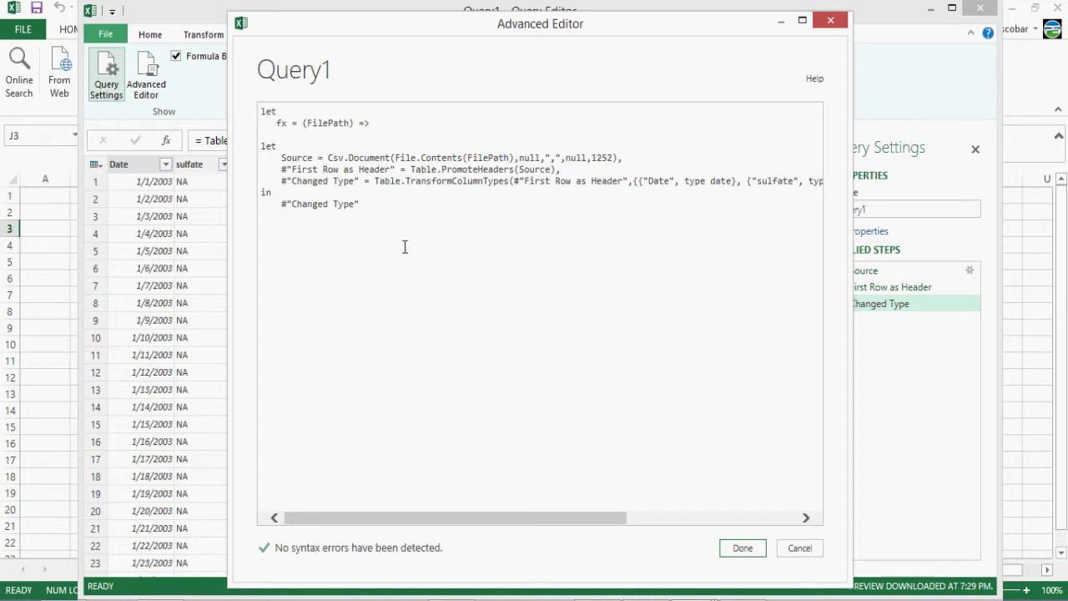
# Close the outer let block with an in clause returning fx and apply the edited code.
pyautogui.press('Return')
pyautogui.press('Return')
pyautogui.write('in')
pyautogui.press('Return')
pyautogui.click(751, 548)
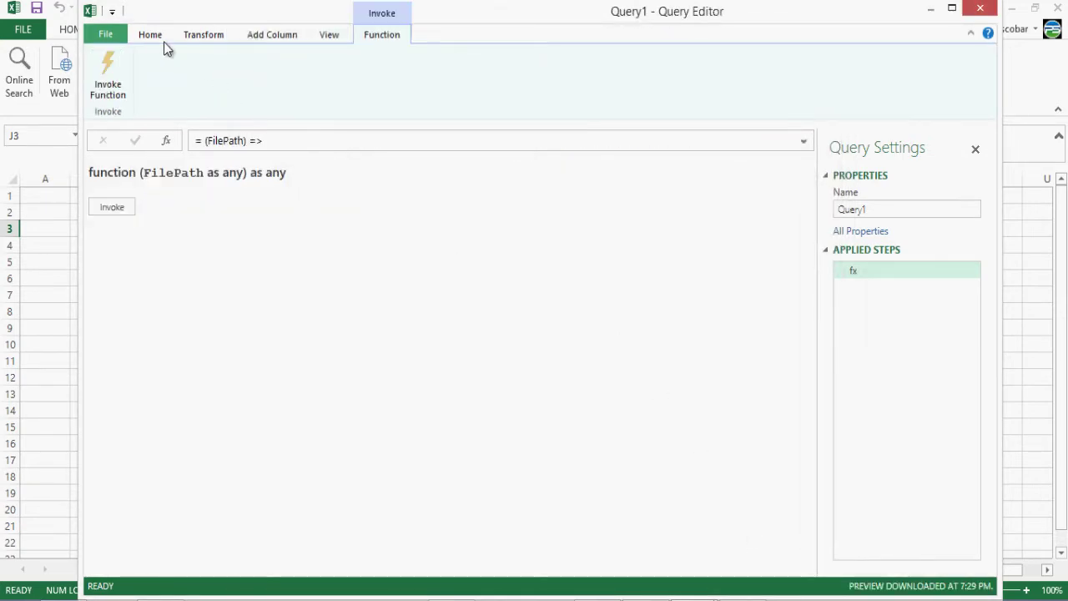
# Rename the function query as fx, then close and load it to the workbook.
pyautogui.click(156, 37)
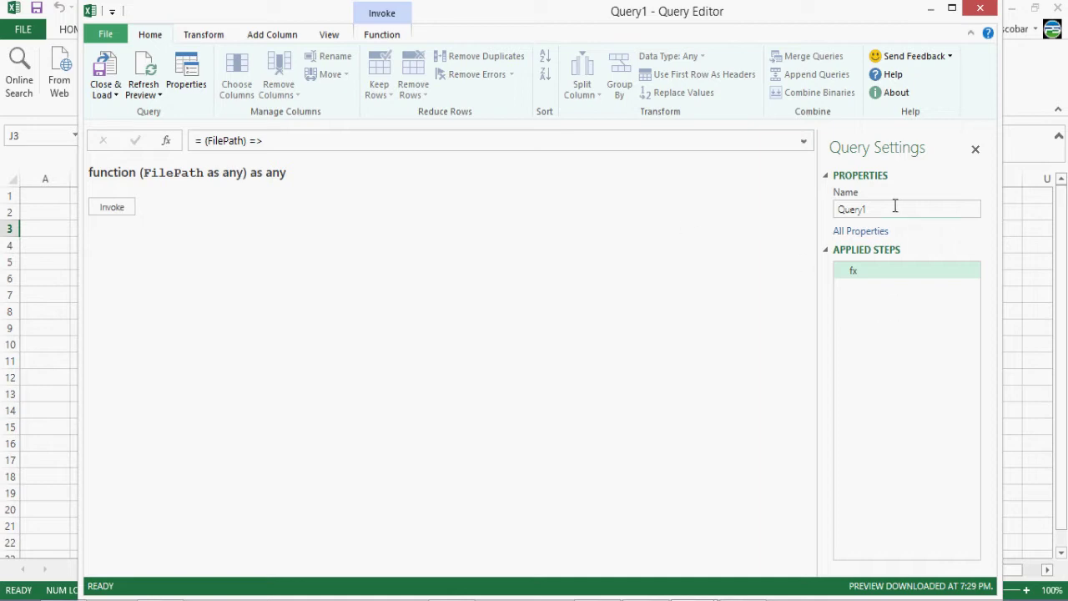
pyautogui.moveTo(895, 205); pyautogui.dragTo(815, 206)
pyautogui.write('fx')
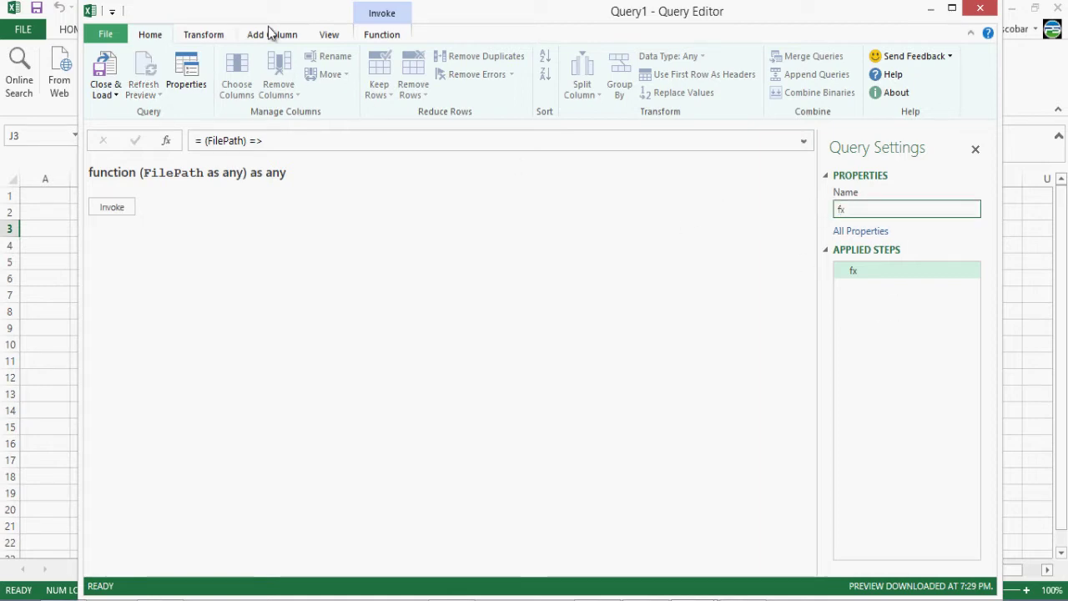
pyautogui.click(104, 74)
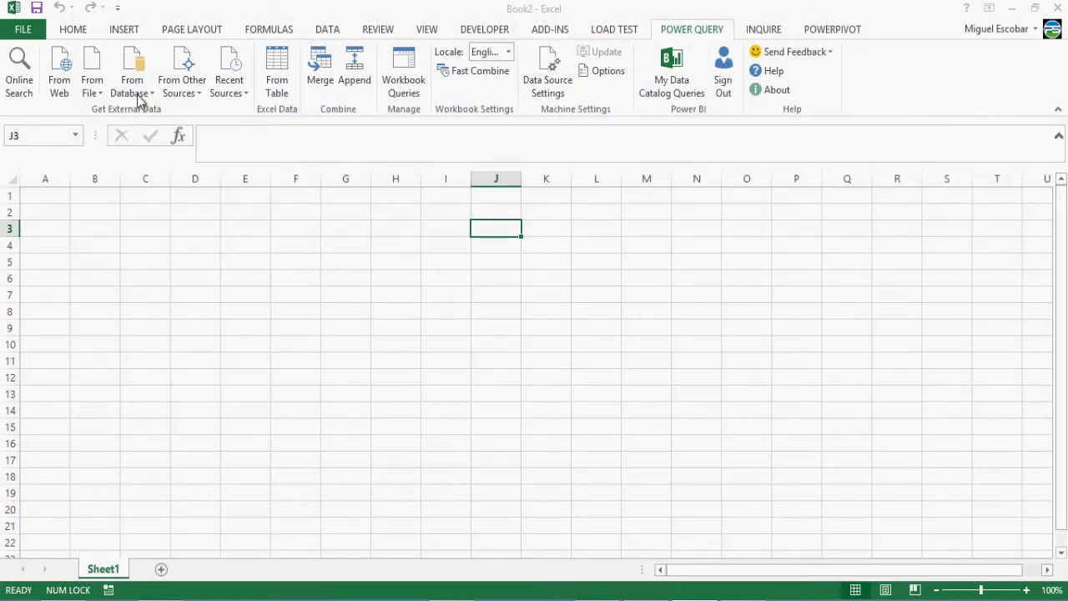
# Create a new query from the specdata folder in OneDrive.
pyautogui.click(98, 94)
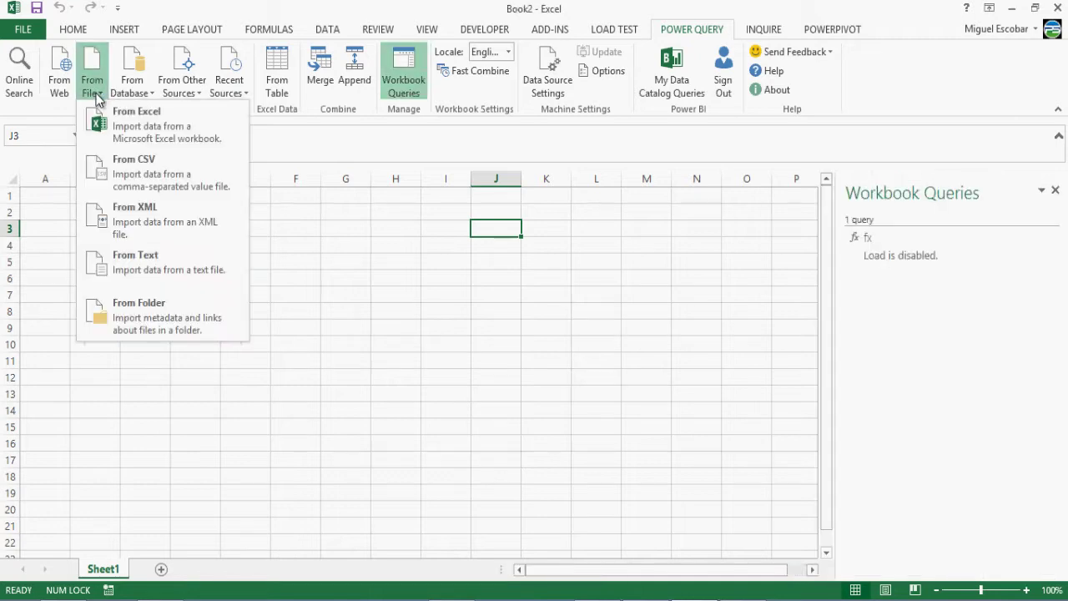
pyautogui.click(176, 304)
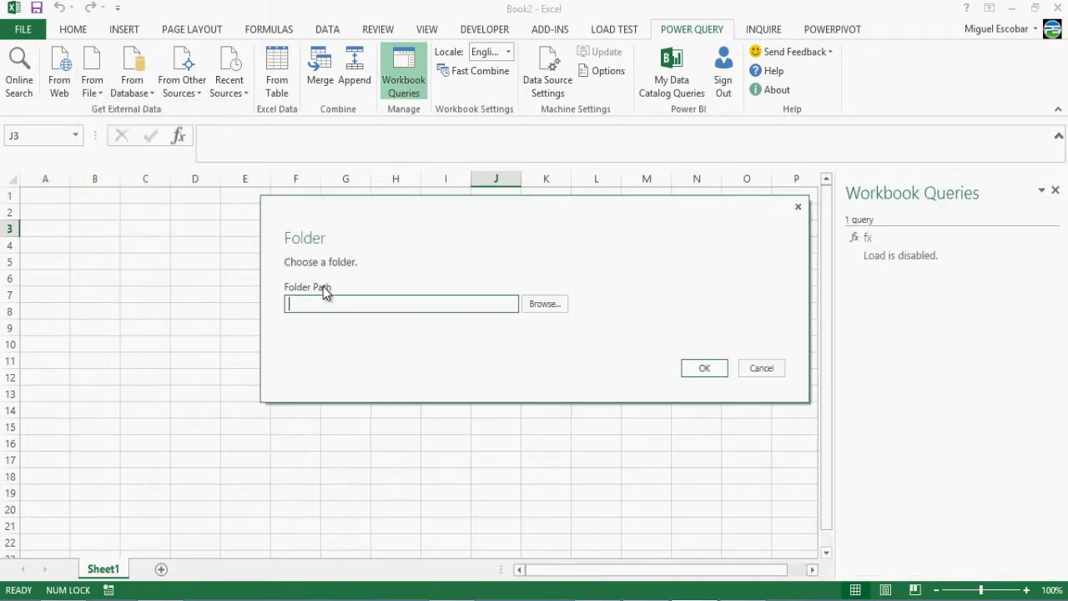
pyautogui.click(545, 304)
pyautogui.click(484, 264)
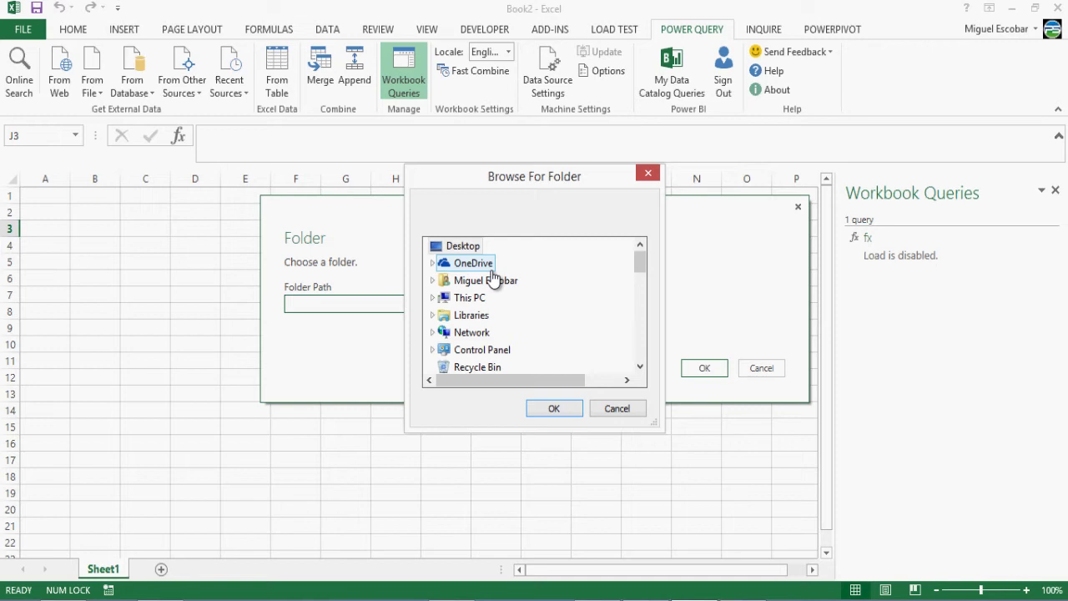
pyautogui.doubleClick(451, 263)
pyautogui.scroll(-5, 638, 337)
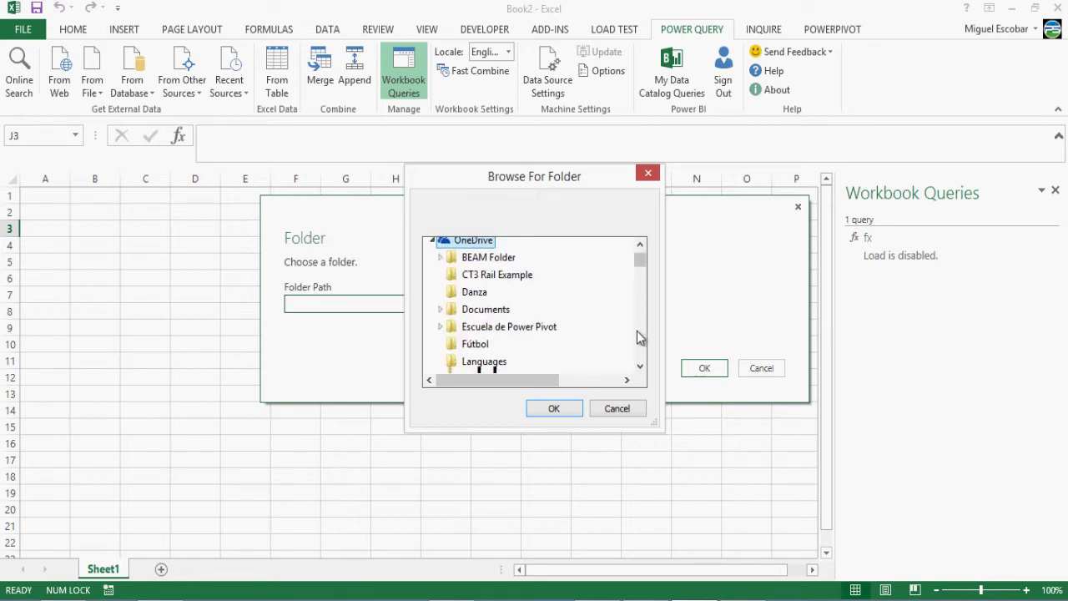
pyautogui.scroll(-2, 639, 338)
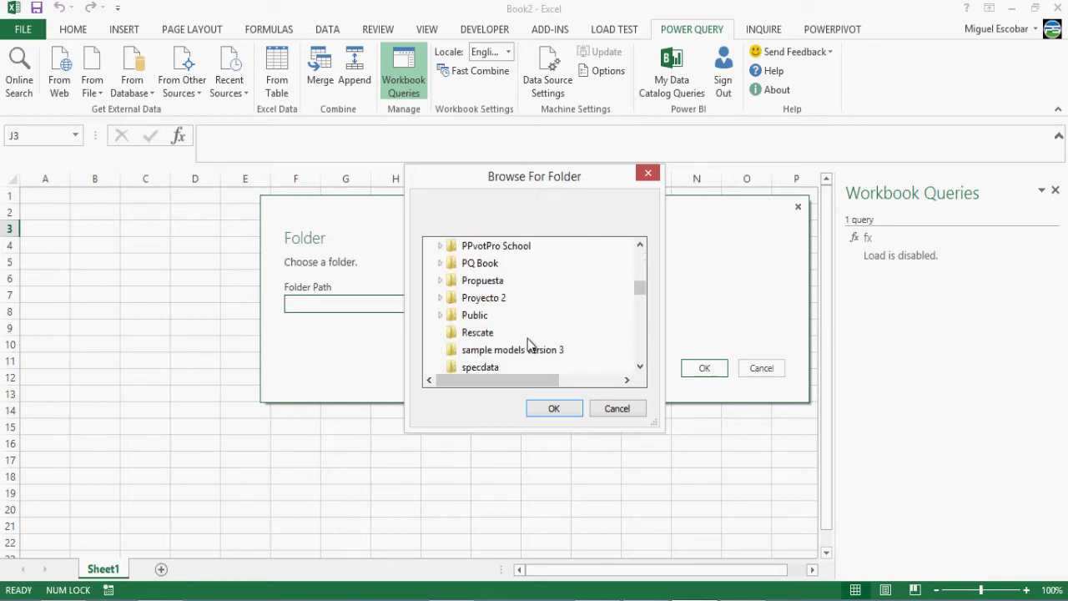
pyautogui.click(482, 365)
pyautogui.click(553, 408)
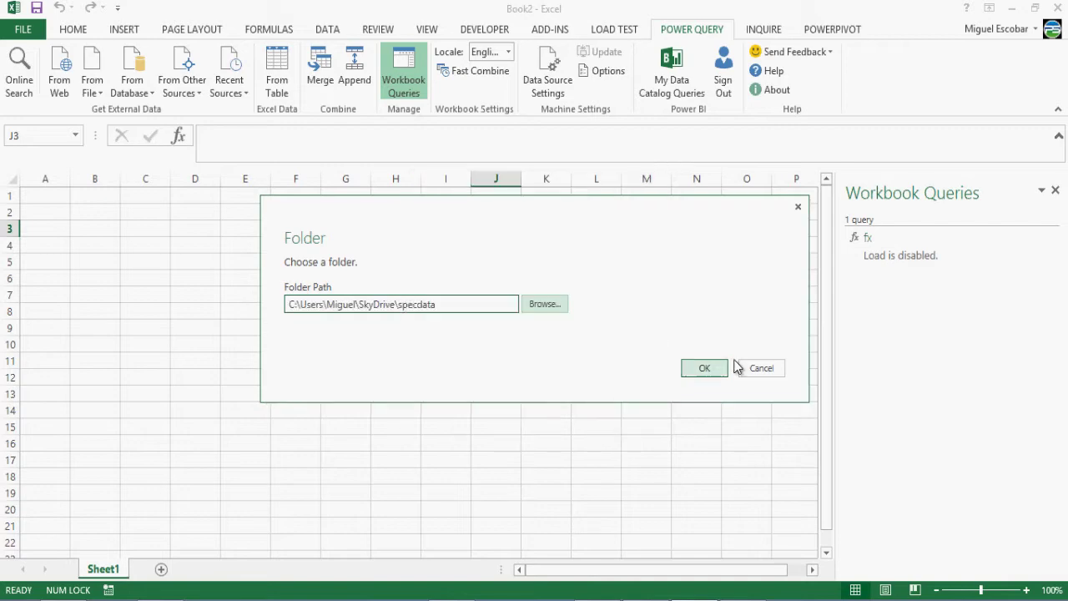
pyautogui.click(701, 372)
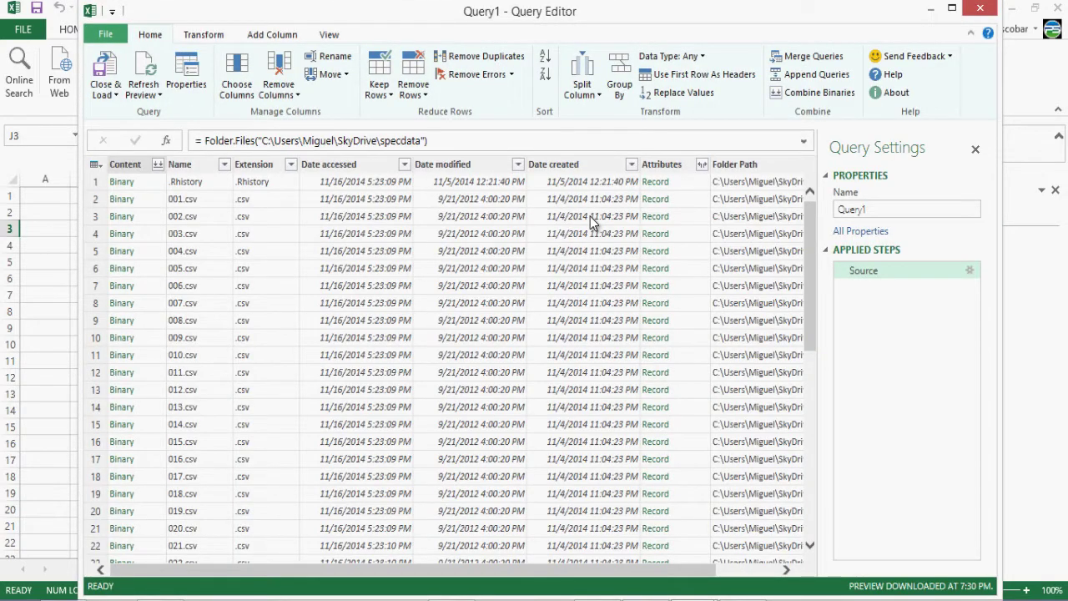
# Keep only the Name and Folder Path columns of the file list and remove all other columns.
pyautogui.click(734, 563)
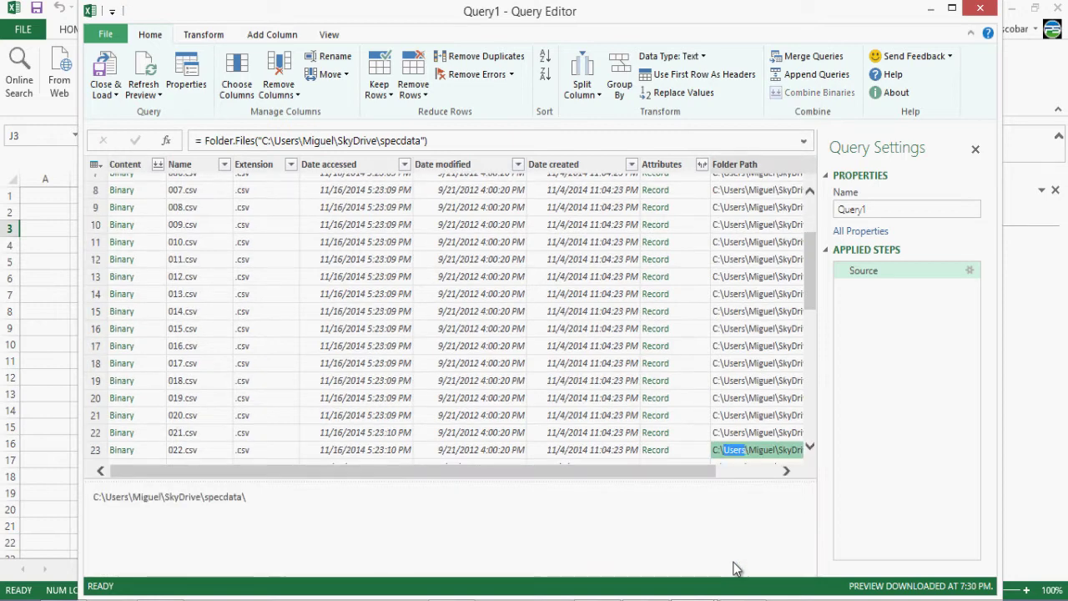
pyautogui.click(734, 472)
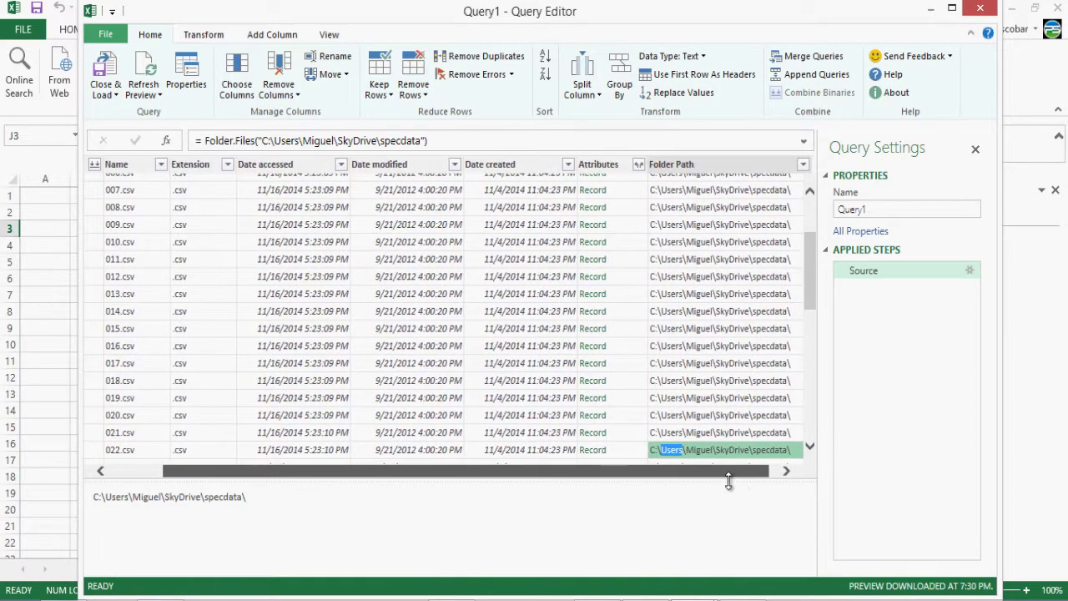
pyautogui.click(673, 168)
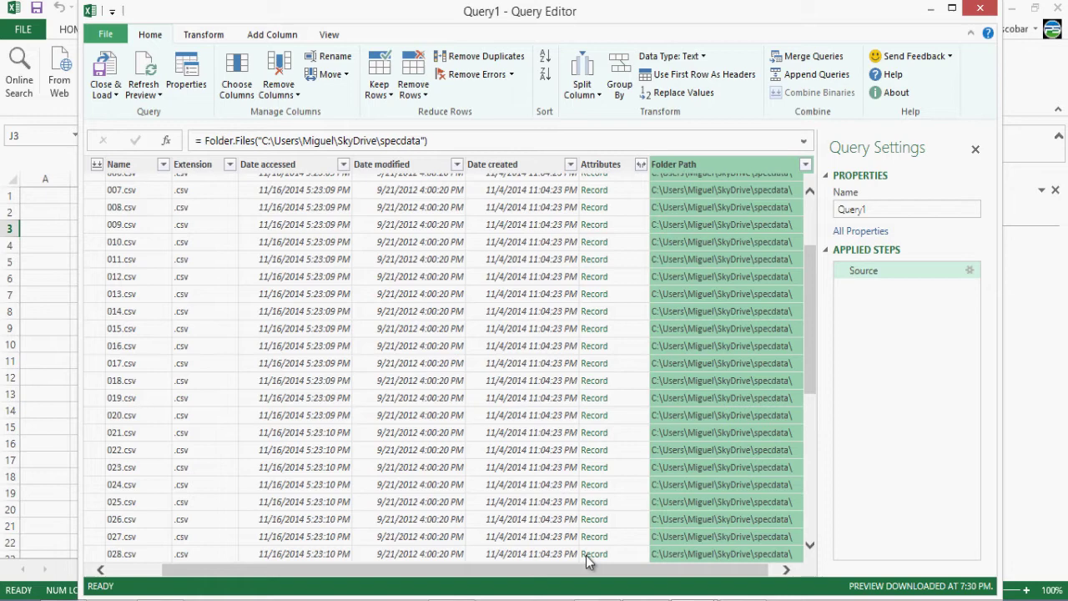
pyautogui.moveTo(582, 573); pyautogui.dragTo(509, 573)
pyautogui.keyDown('ctrl'); pyautogui.click(185, 169); pyautogui.keyUp('ctrl')
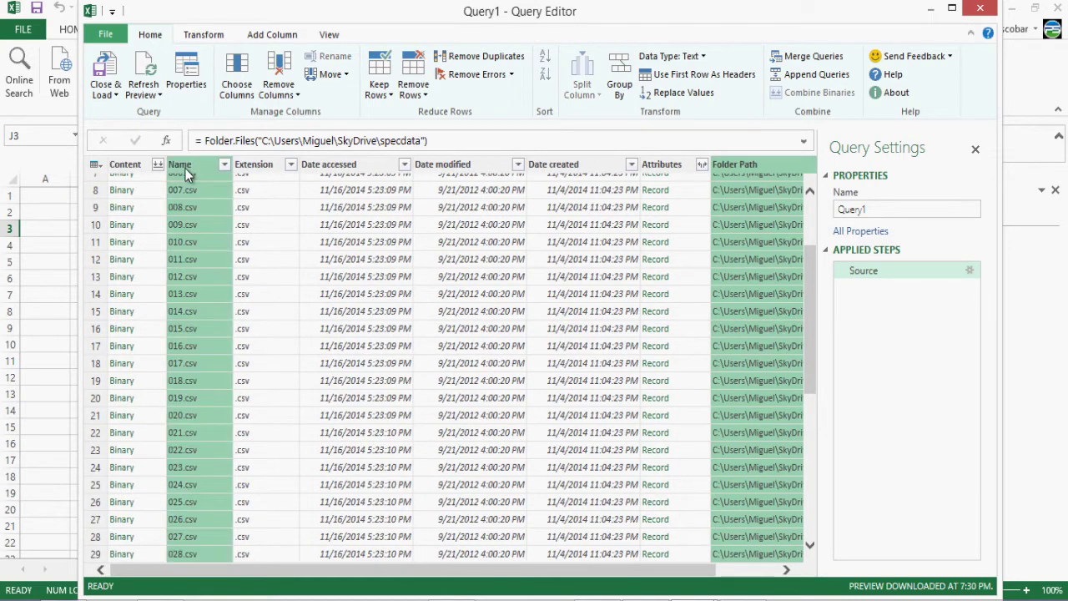
pyautogui.rightClick(185, 172)
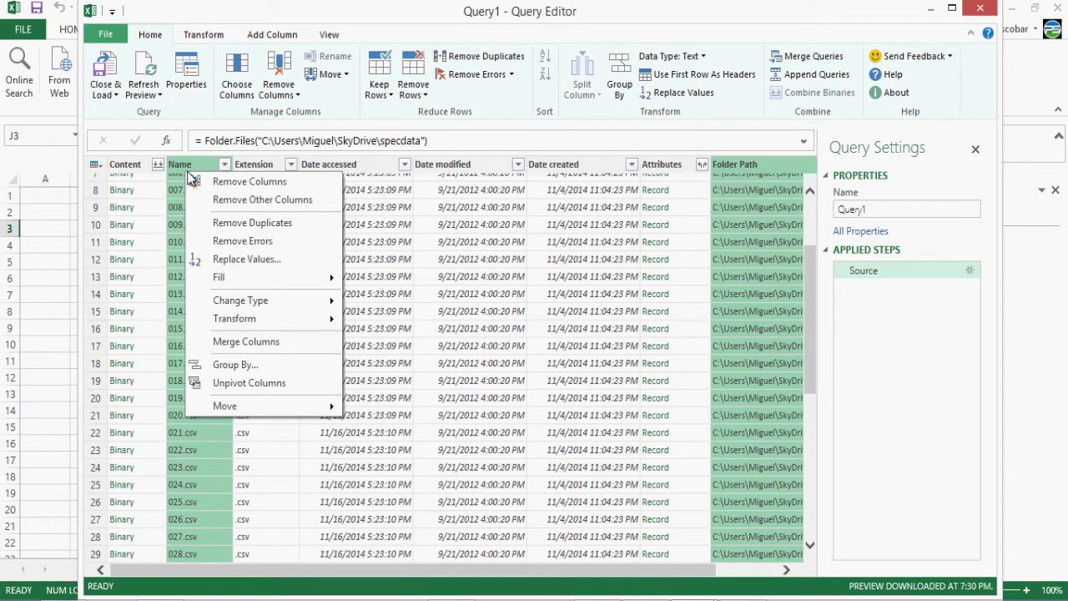
pyautogui.click(240, 200)
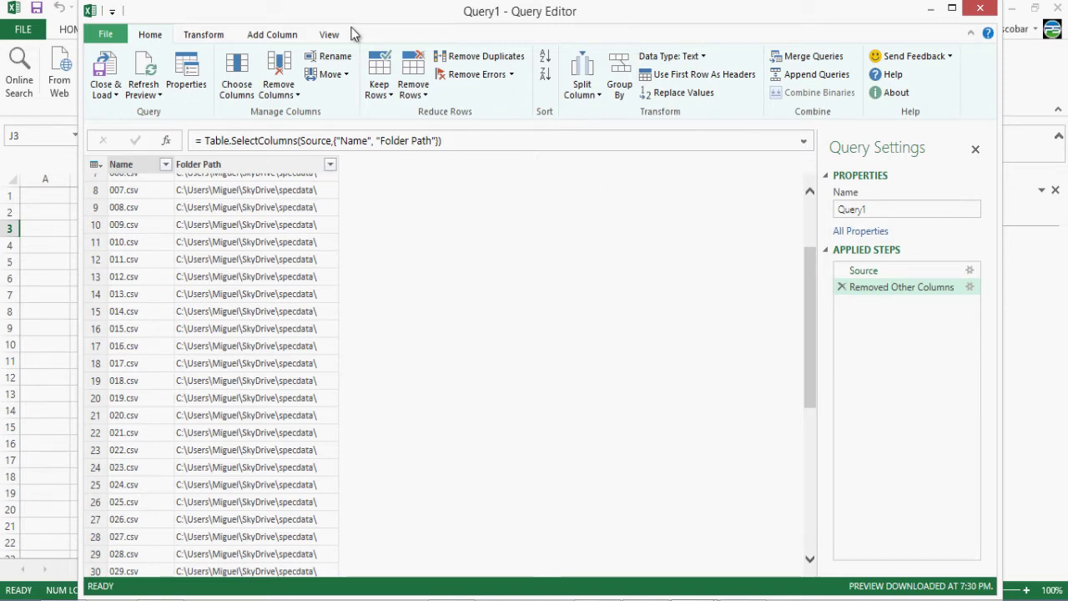
# Add a custom column with the formula fx([Folder Path]&[Name]), keeping the column name Custom.
pyautogui.click(282, 39)
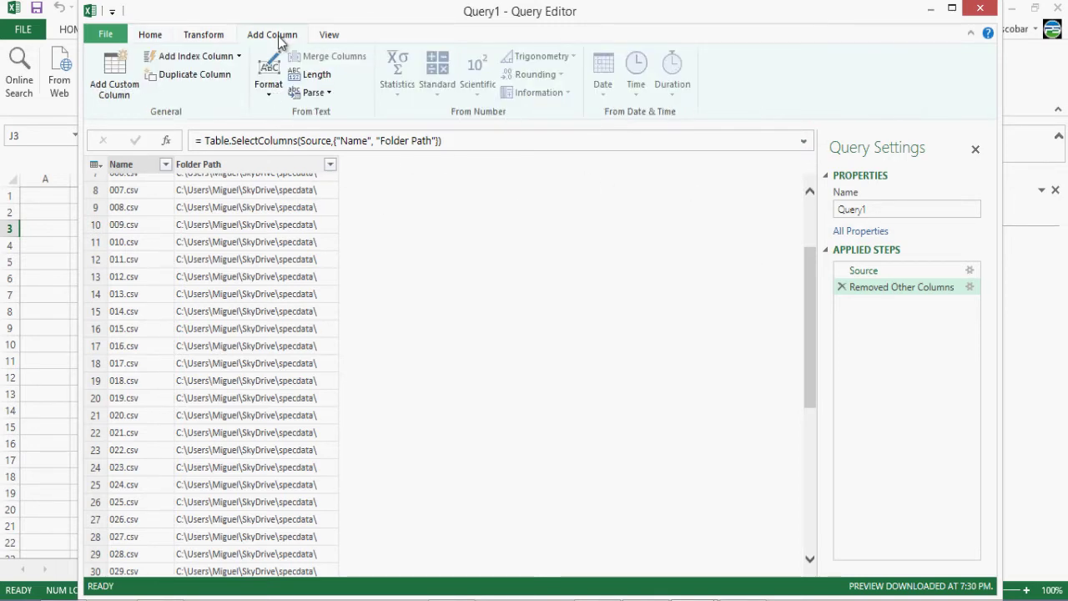
pyautogui.click(127, 78)
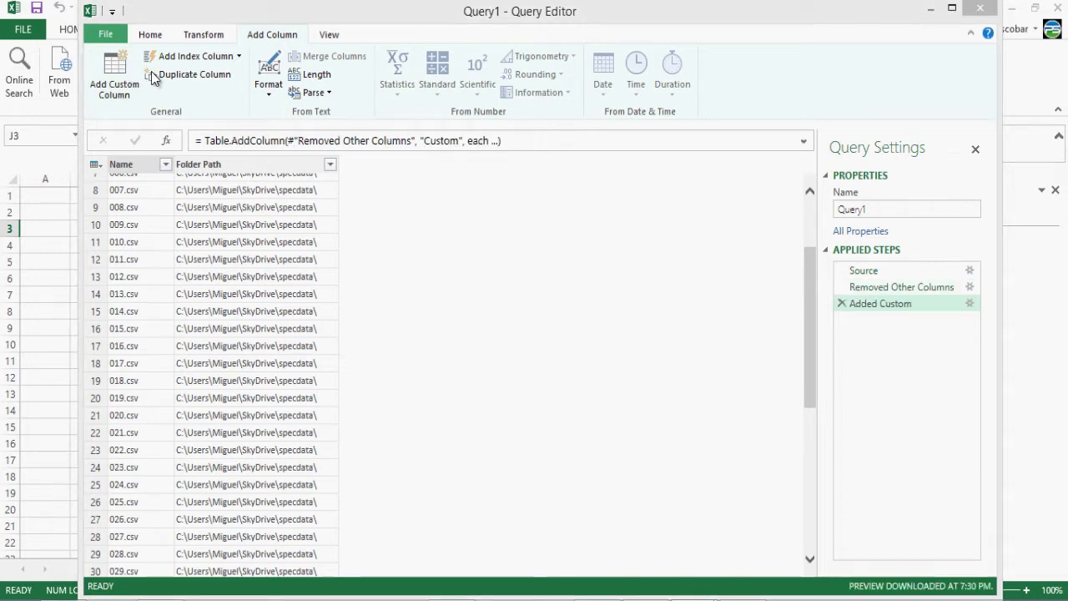
pyautogui.click(388, 282)
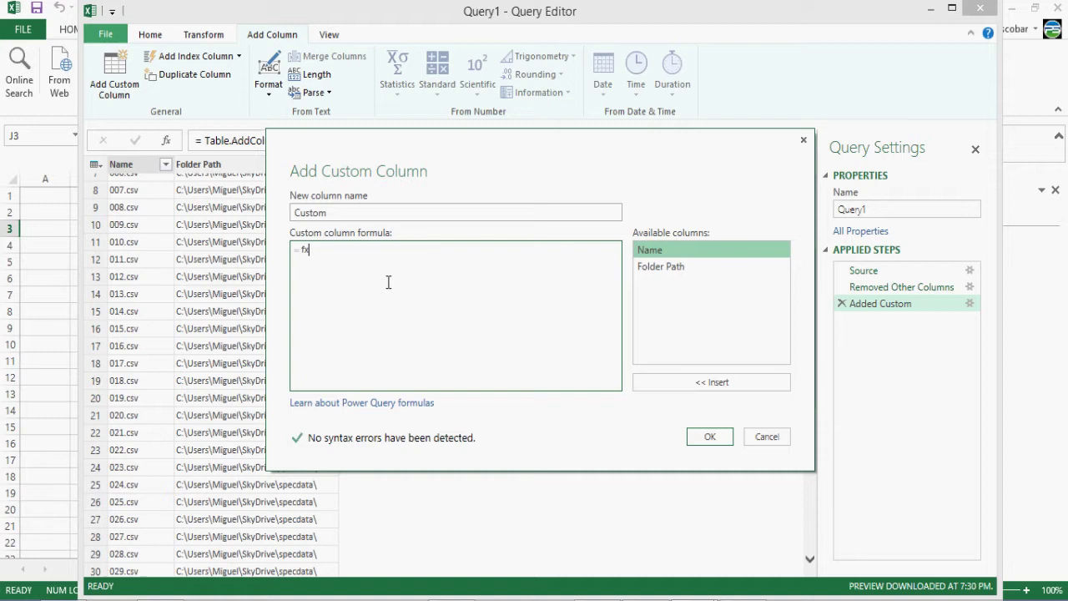
pyautogui.doubleClick(666, 265)
pyautogui.write('&')
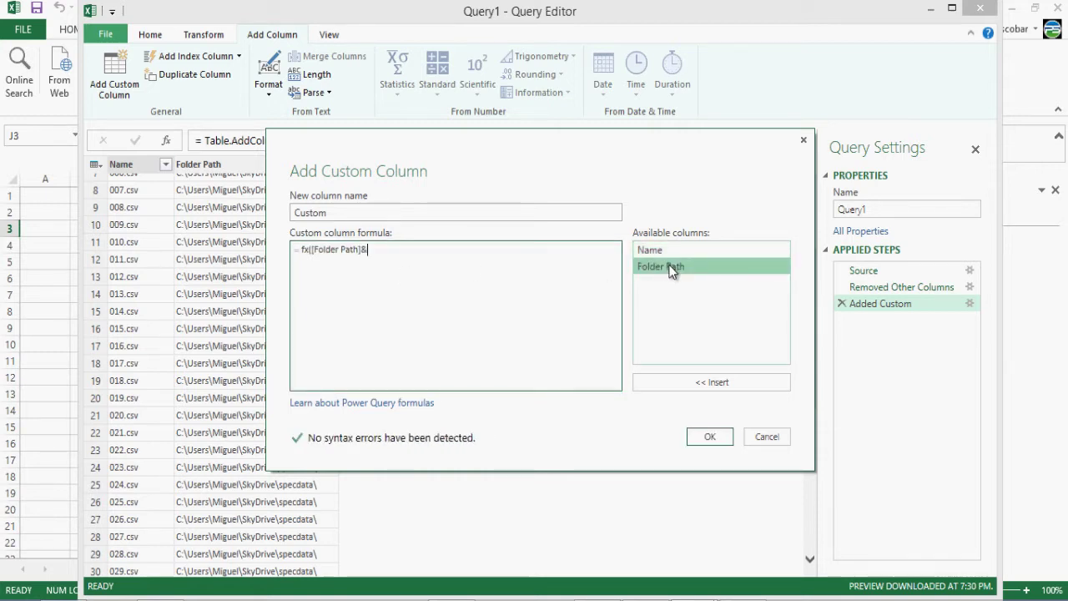
pyautogui.doubleClick(675, 253)
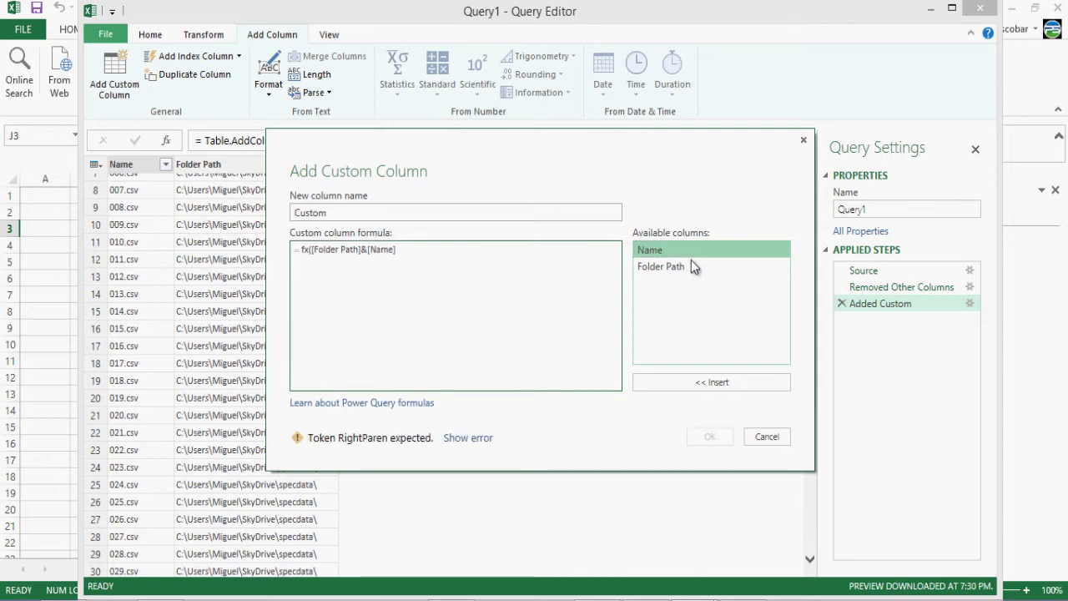
pyautogui.write(')')
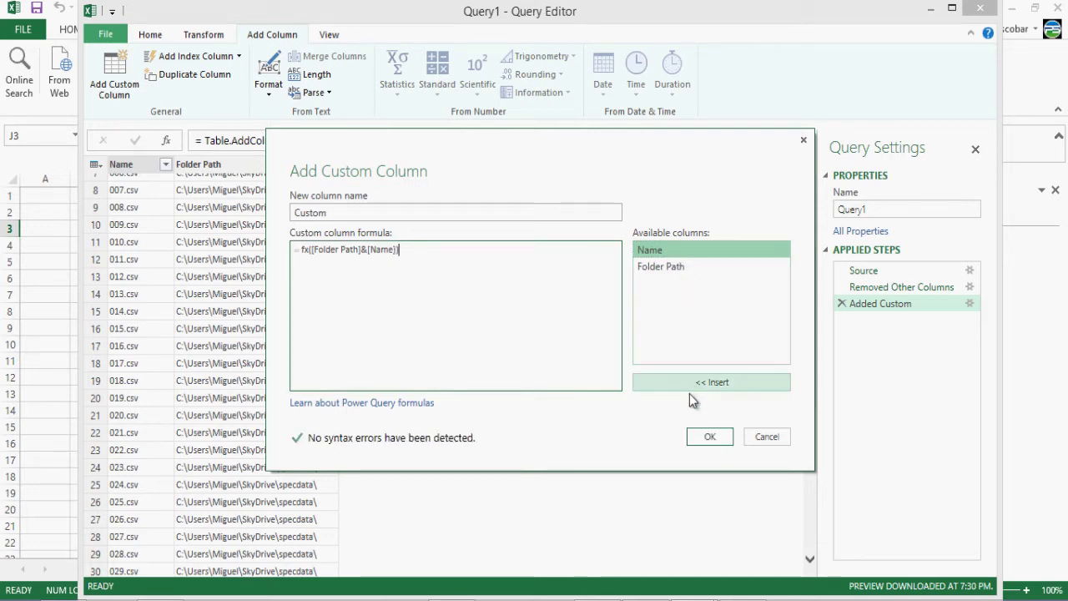
pyautogui.click(708, 437)
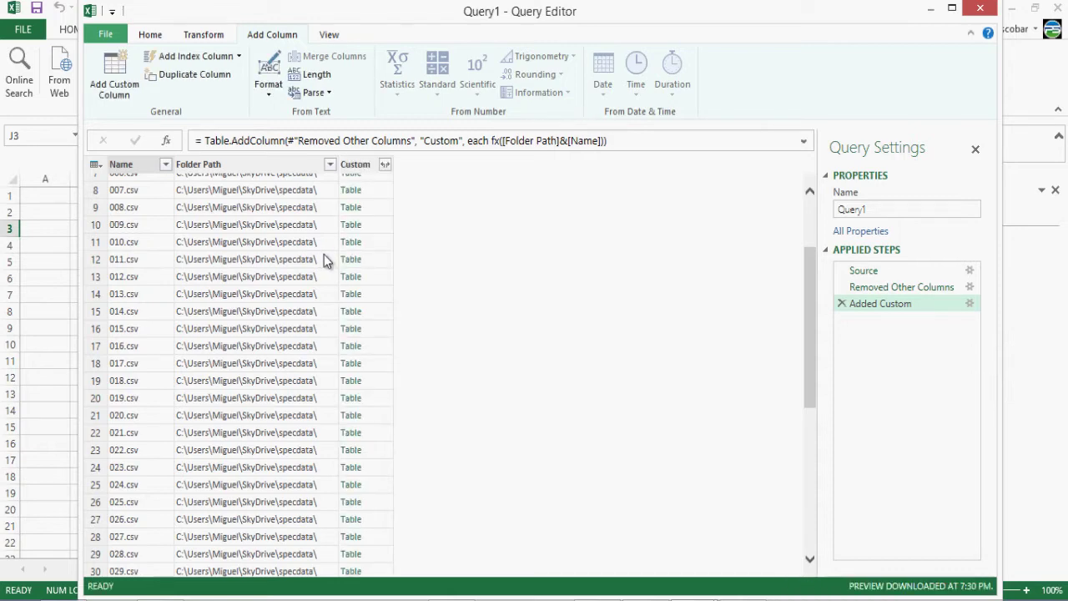
# Check the Custom column's results throughout the file list, including the .Rhistory row.
pyautogui.scroll(-20, 811, 409)
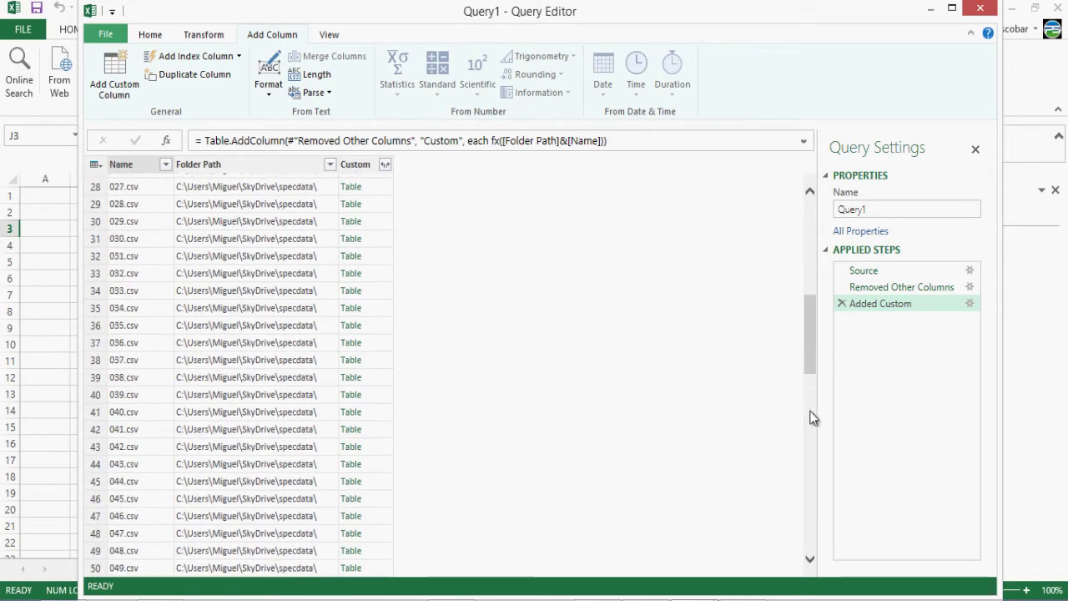
pyautogui.scroll(-20, 812, 493)
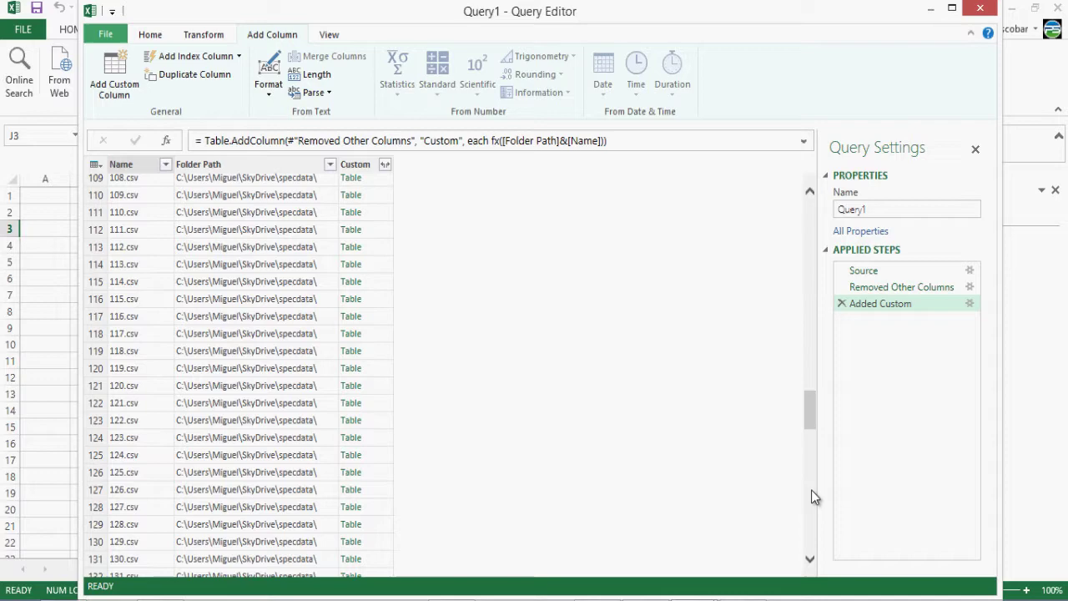
pyautogui.moveTo(807, 454); pyautogui.dragTo(798, 198)
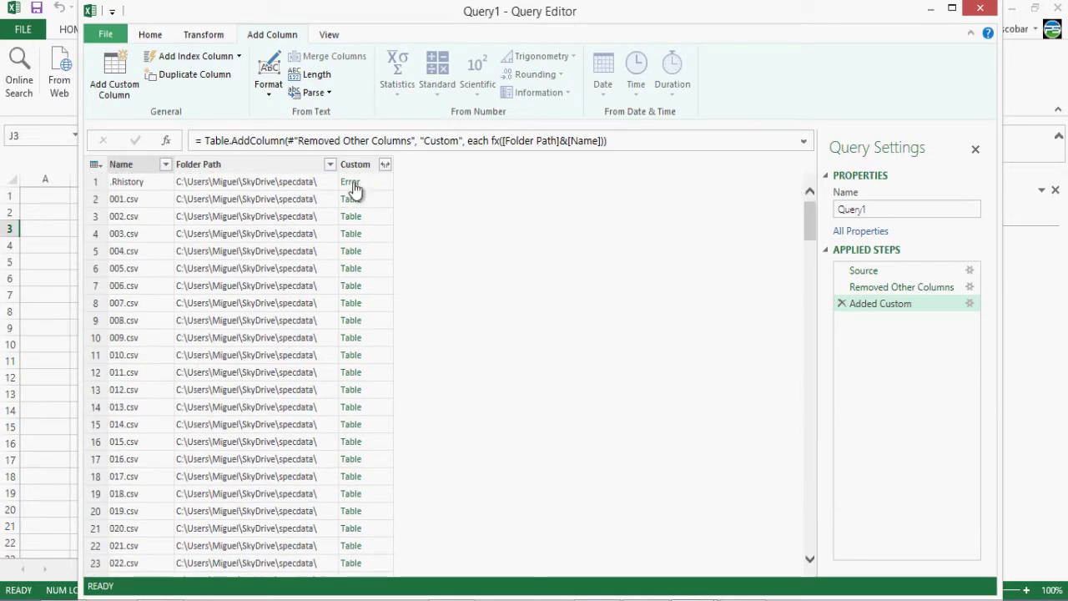
pyautogui.click(146, 185)
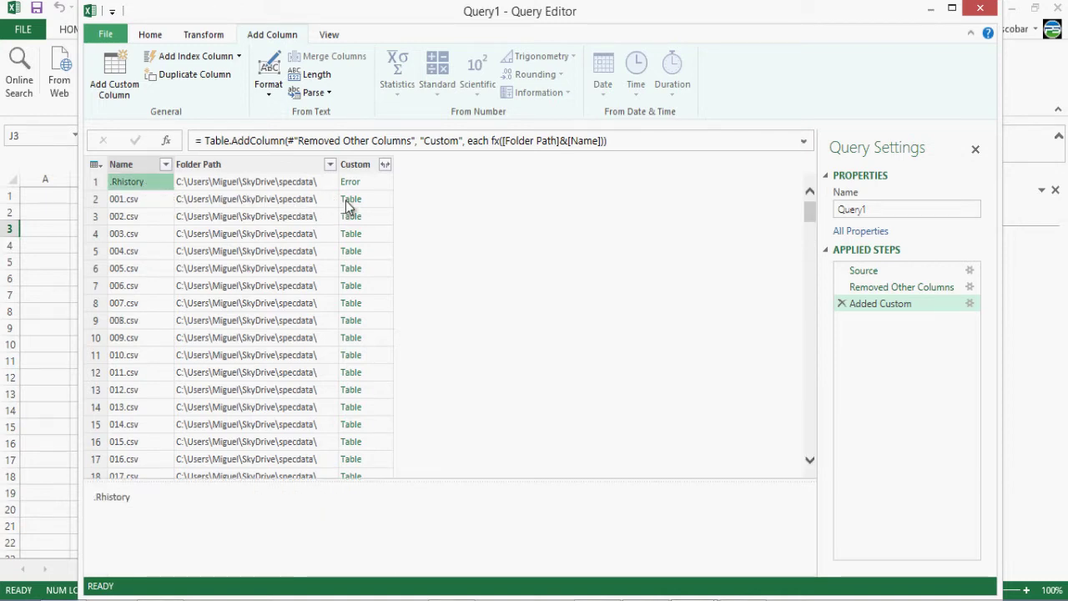
pyautogui.click(166, 165)
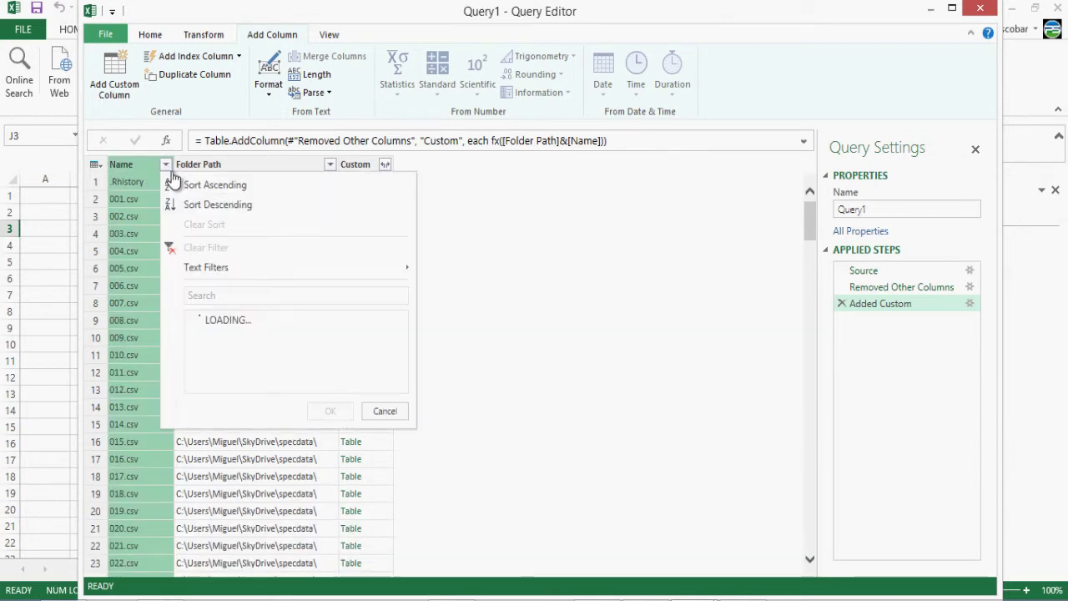
pyautogui.click(551, 346)
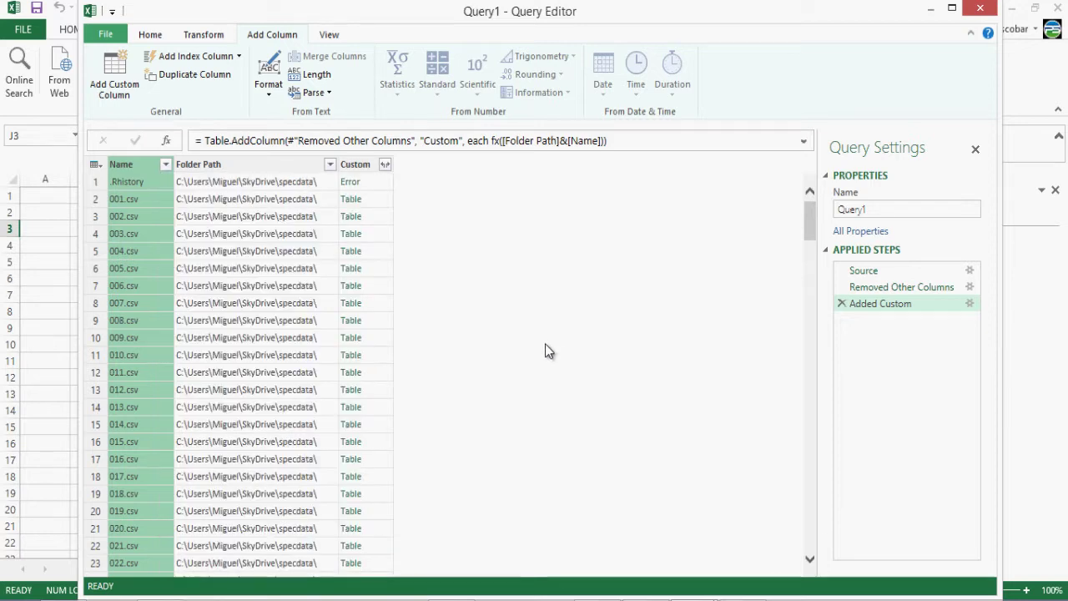
# Duplicate the Name column and split the copy at each occurrence of the custom delimiter ".".
pyautogui.rightClick(144, 170)
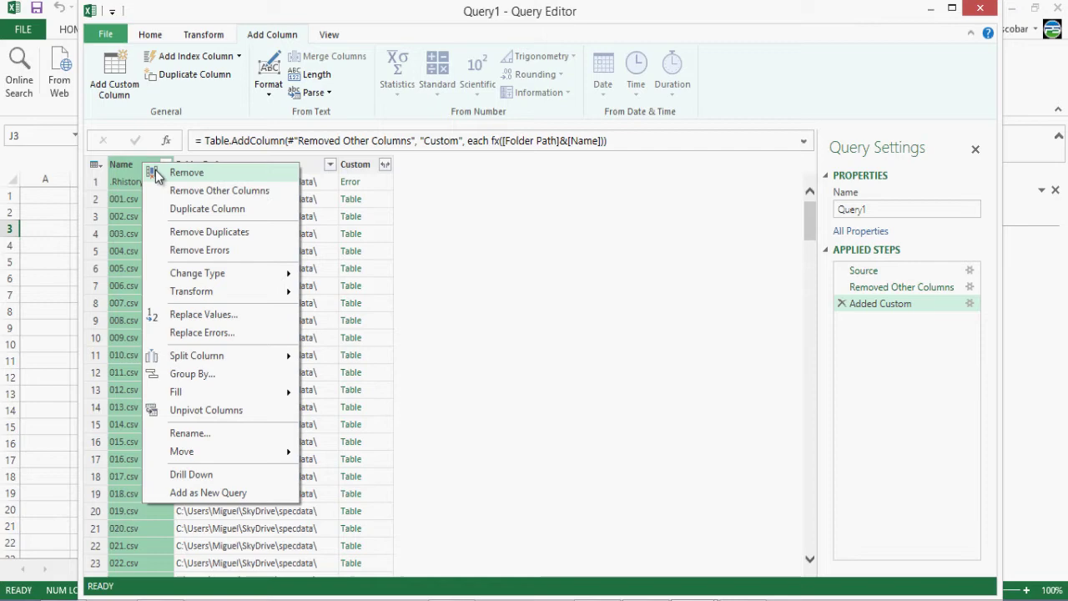
pyautogui.click(250, 212)
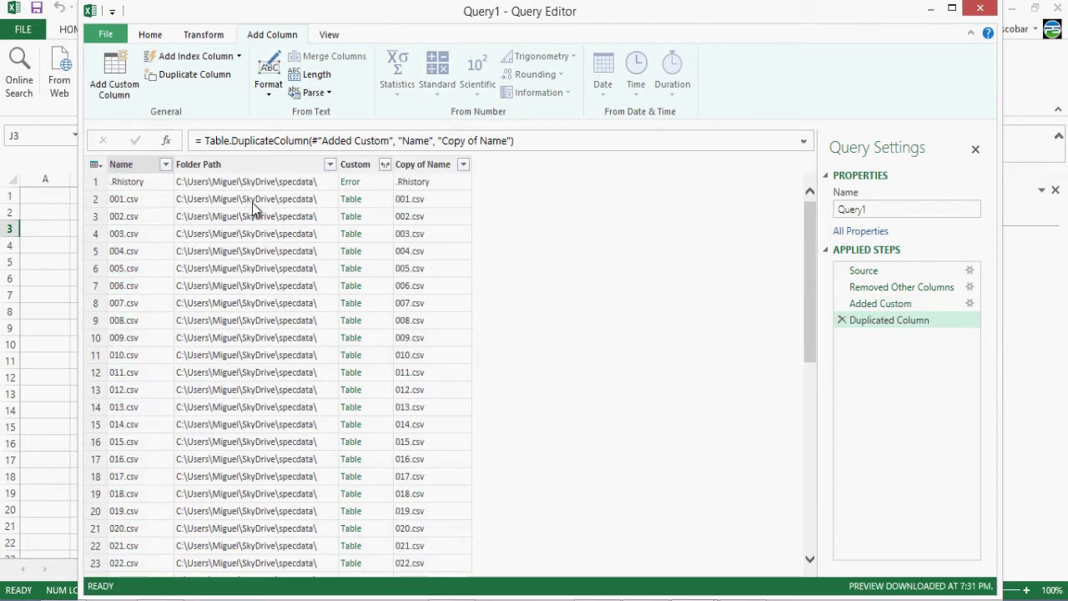
pyautogui.rightClick(432, 171)
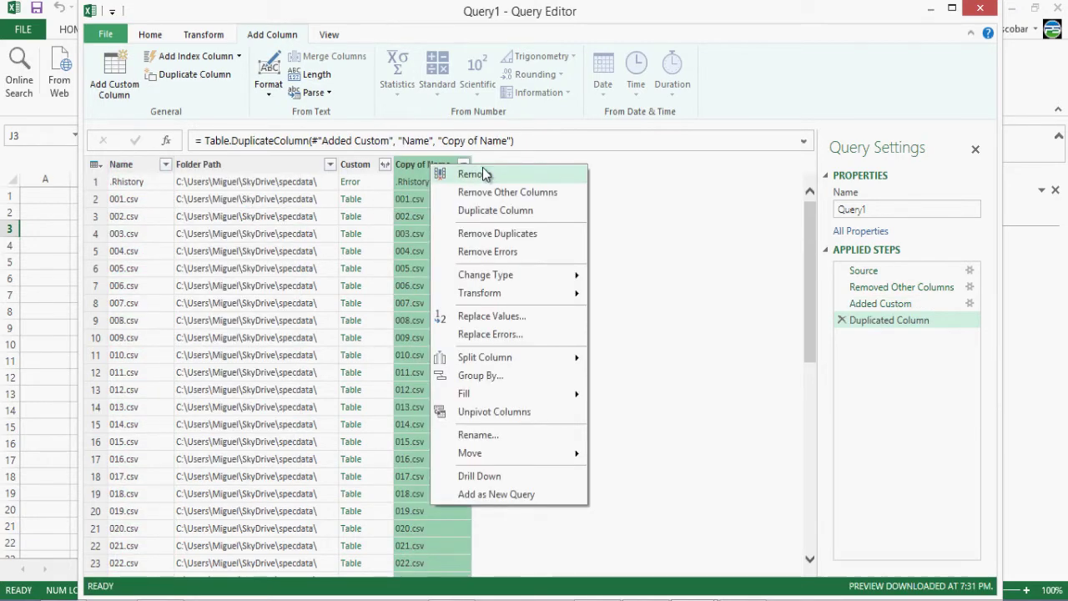
pyautogui.moveTo(568, 357)
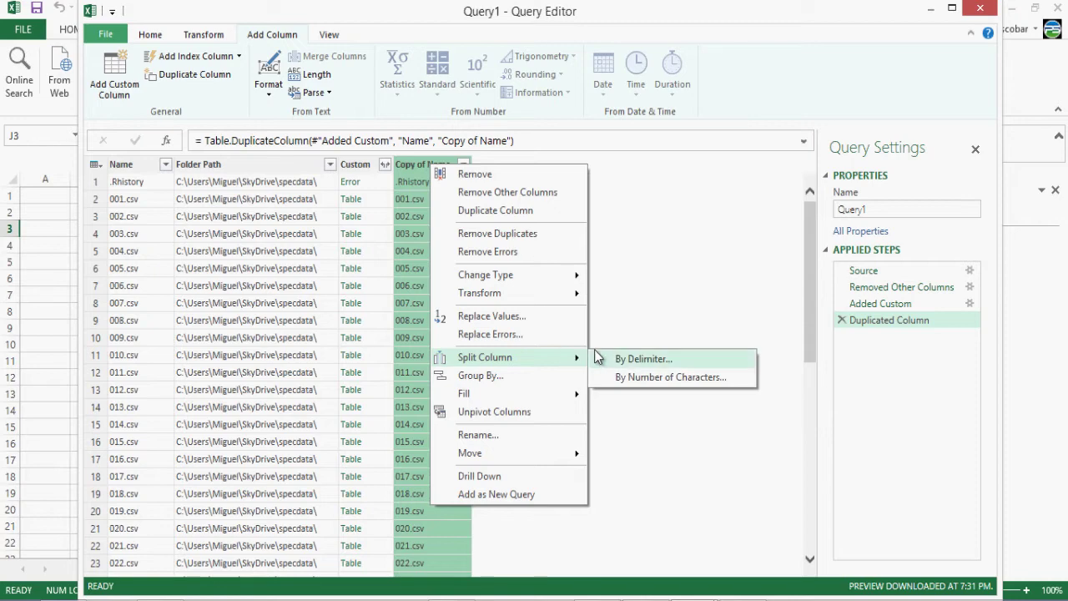
pyautogui.click(633, 359)
pyautogui.click(348, 277)
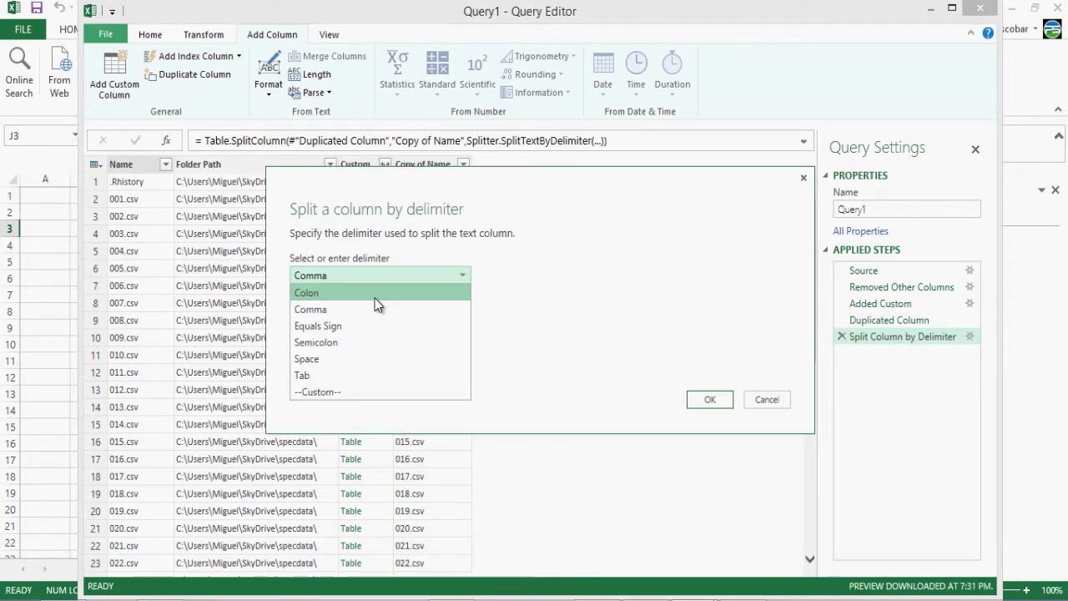
pyautogui.click(364, 392)
pyautogui.click(381, 294)
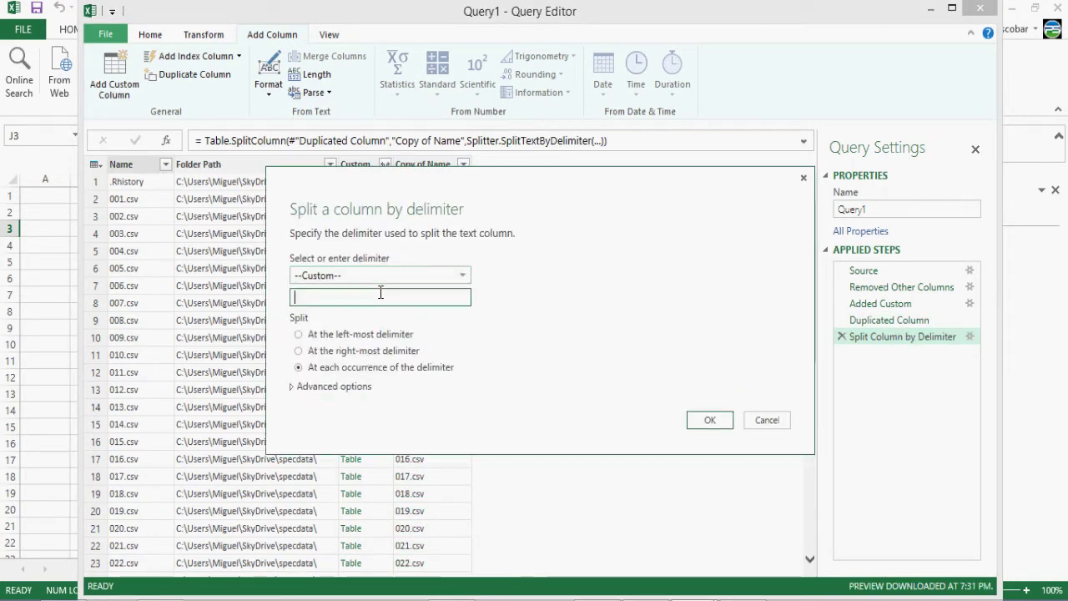
pyautogui.write('.')
pyautogui.press('Return')
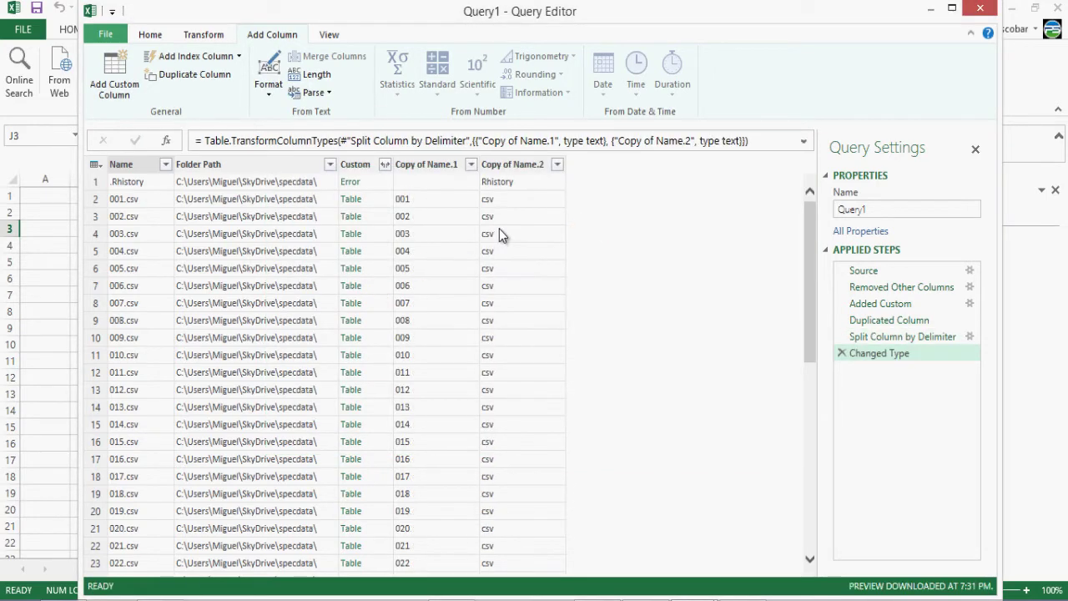
# Filter the Copy of Name.2 column to keep only csv, excluding Rhistory and xlsx.
pyautogui.click(557, 167)
pyautogui.click(557, 167)
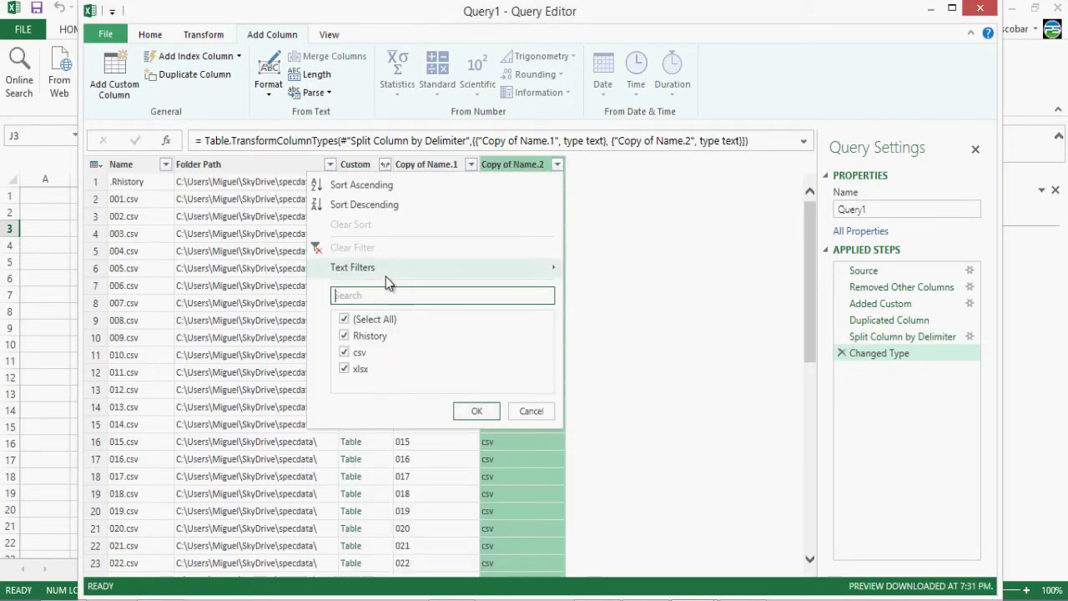
pyautogui.click(354, 337)
pyautogui.click(345, 369)
pyautogui.click(476, 411)
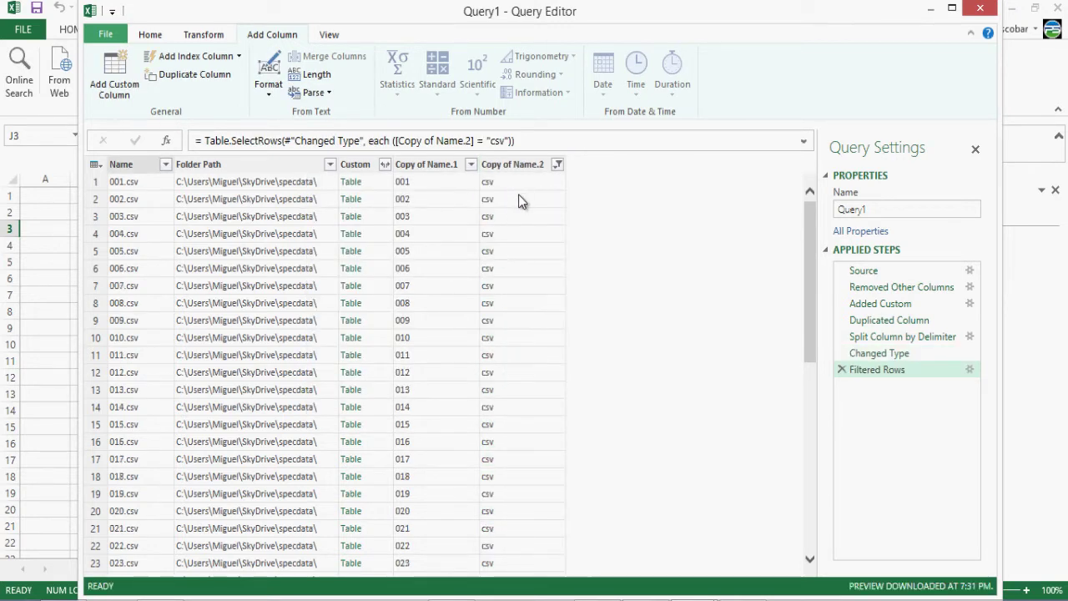
# Remove the Copy of Name.2, Name and Folder Path columns from the query.
pyautogui.click(506, 166)
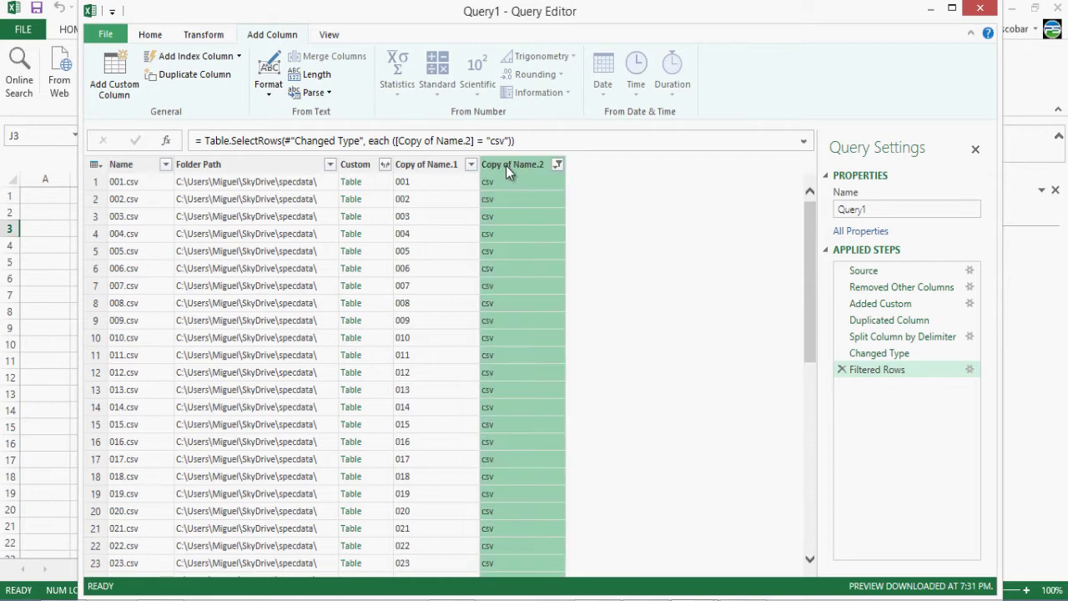
pyautogui.rightClick(505, 167)
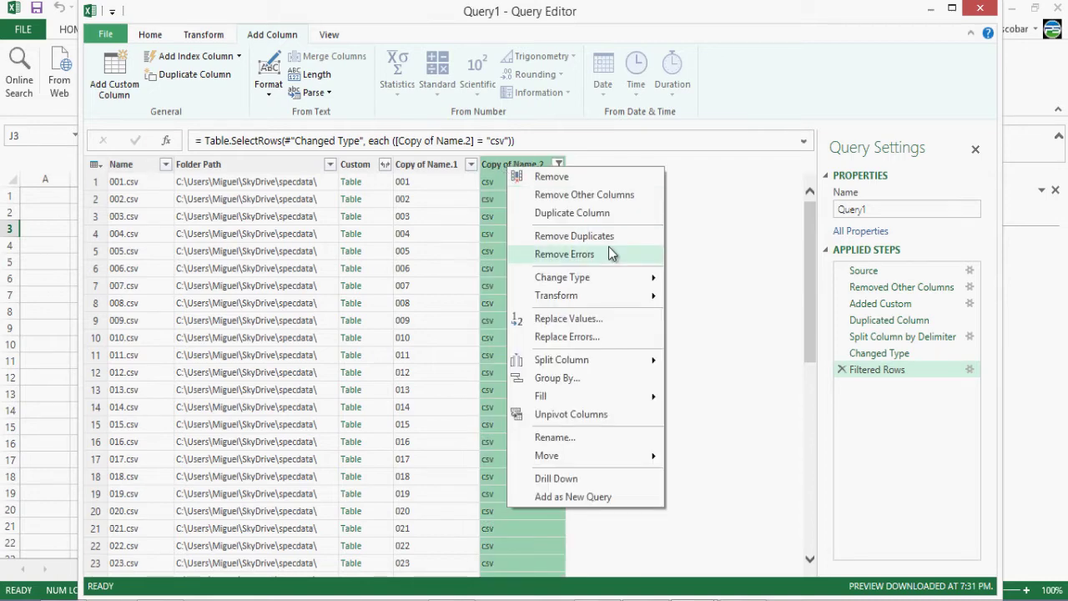
pyautogui.click(604, 180)
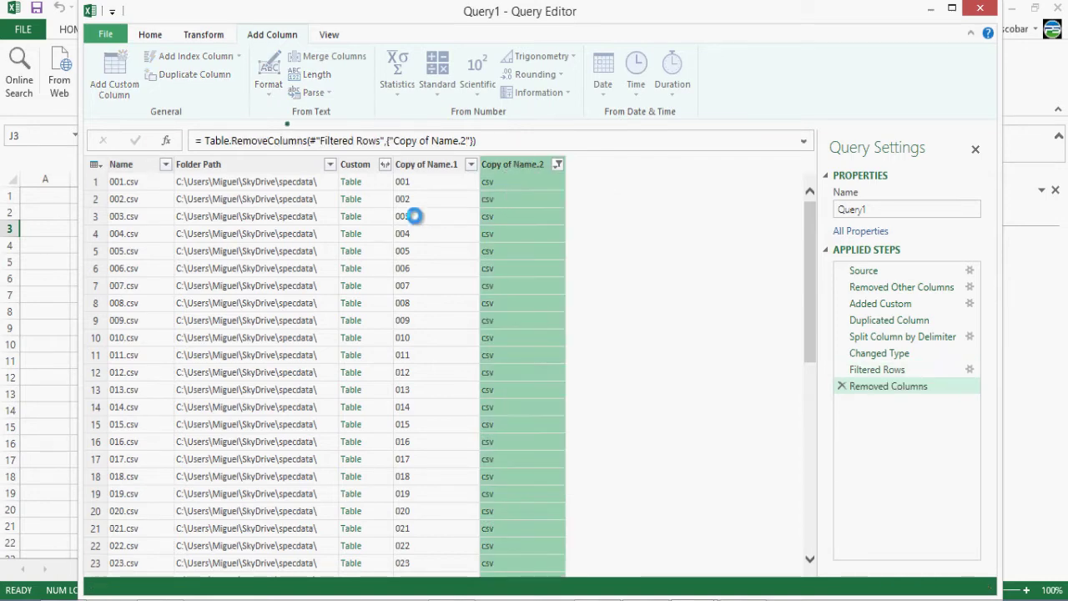
pyautogui.click(278, 173)
pyautogui.keyDown('ctrl'); pyautogui.click(156, 172); pyautogui.keyUp('ctrl')
pyautogui.rightClick(156, 172)
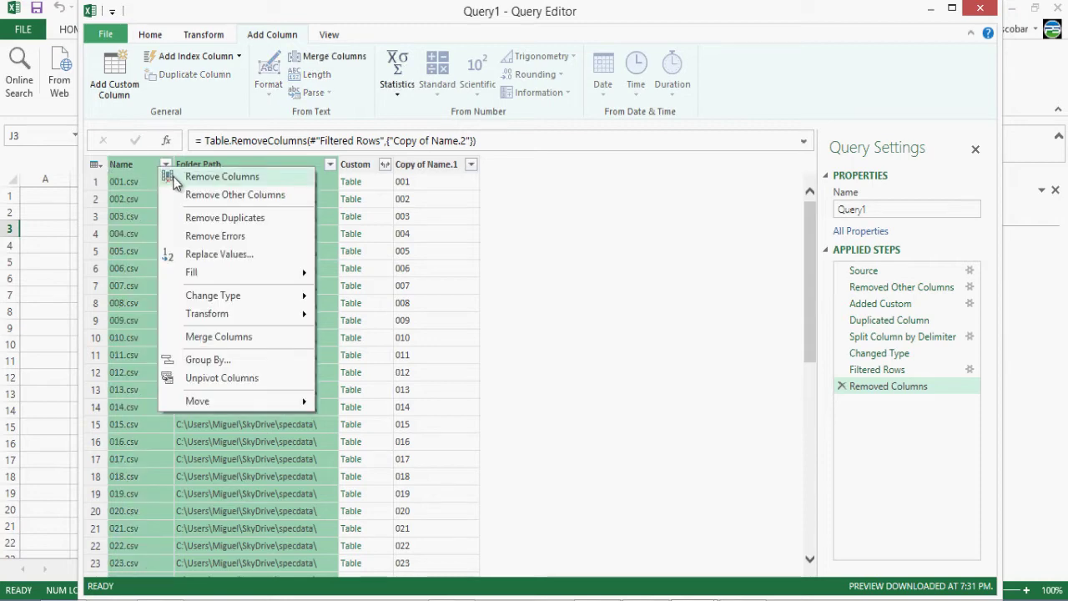
pyautogui.click(177, 183)
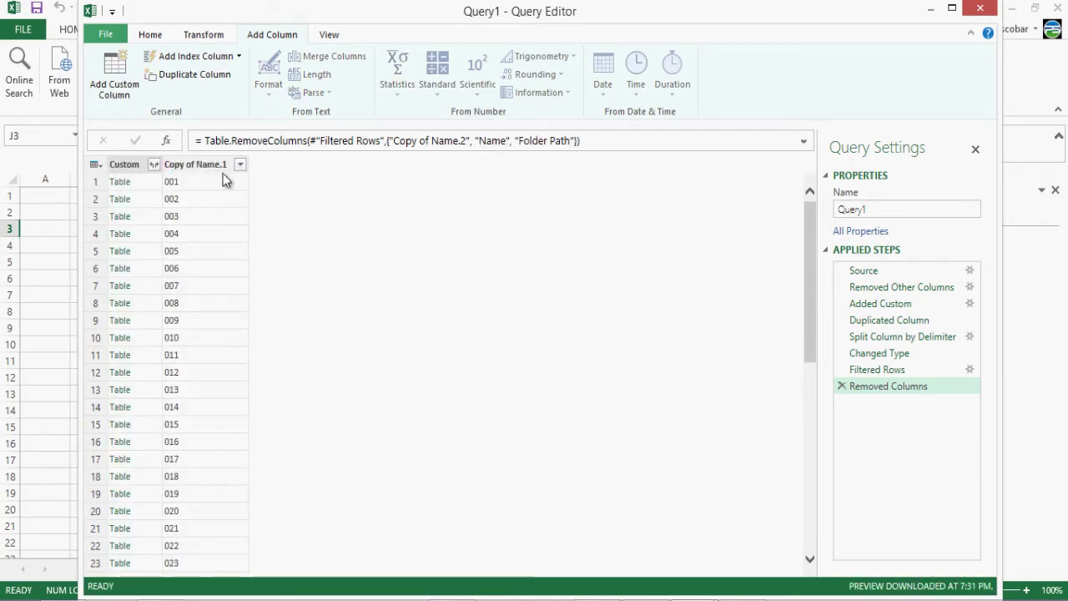
# Change the Copy of Name.1 column's data type to Whole Number and rename the column Monitor.
pyautogui.click(220, 174)
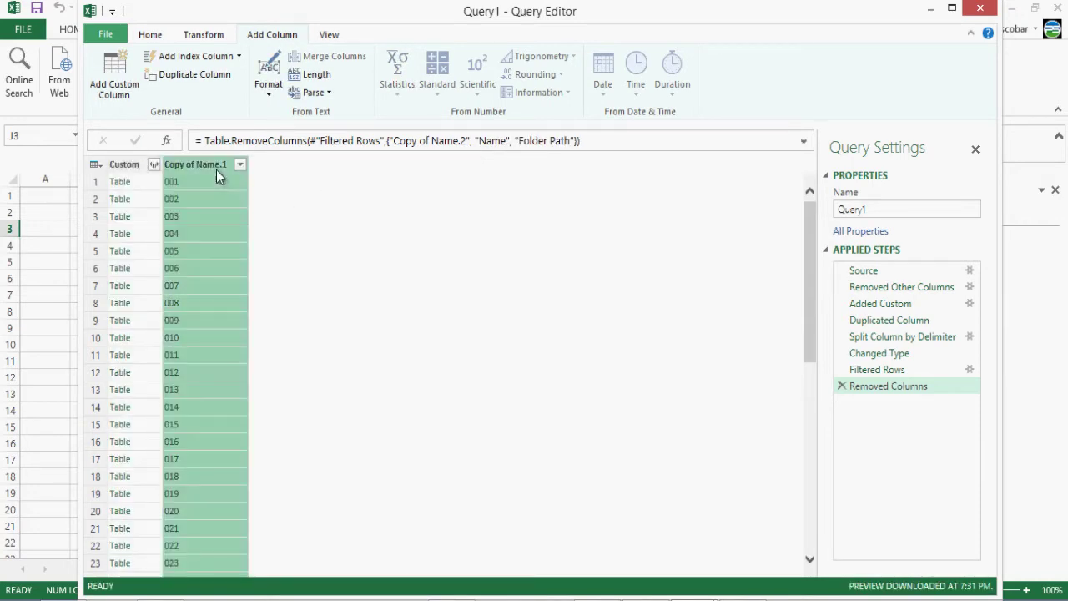
pyautogui.click(157, 38)
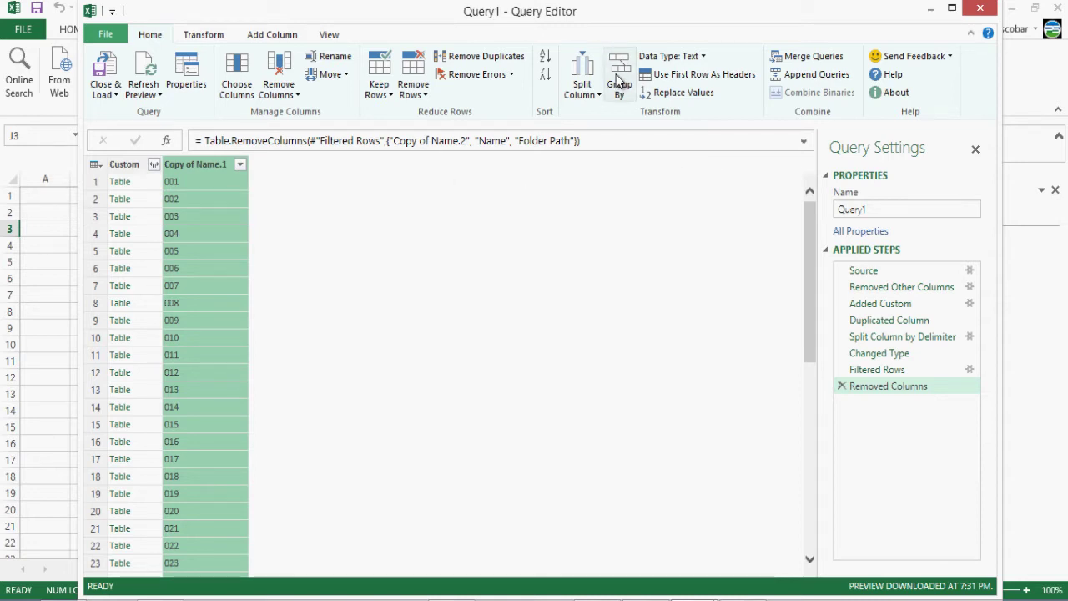
pyautogui.click(681, 58)
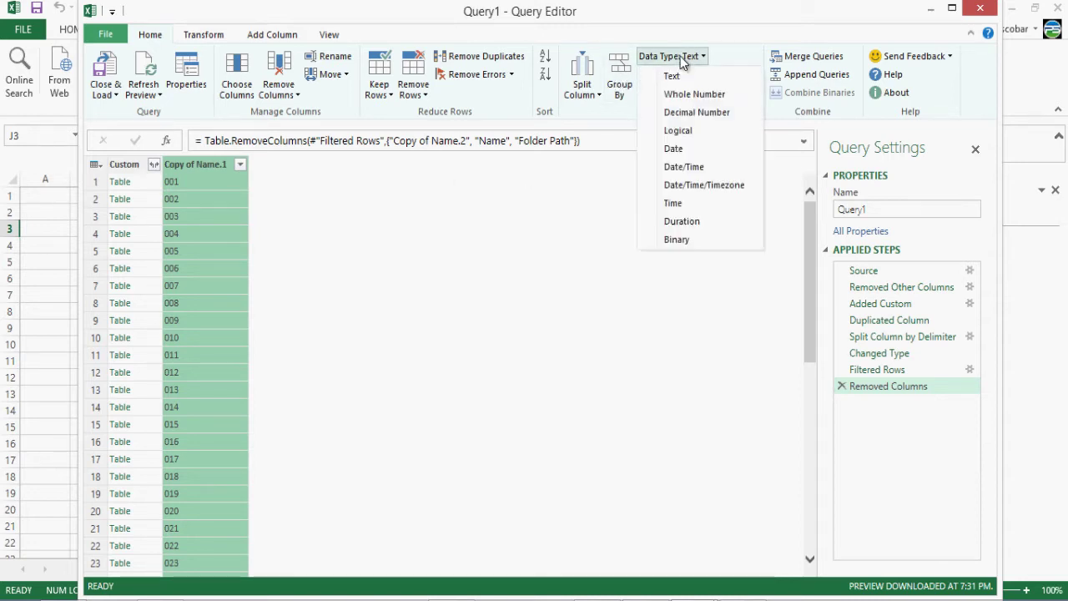
pyautogui.click(711, 95)
pyautogui.click(208, 170)
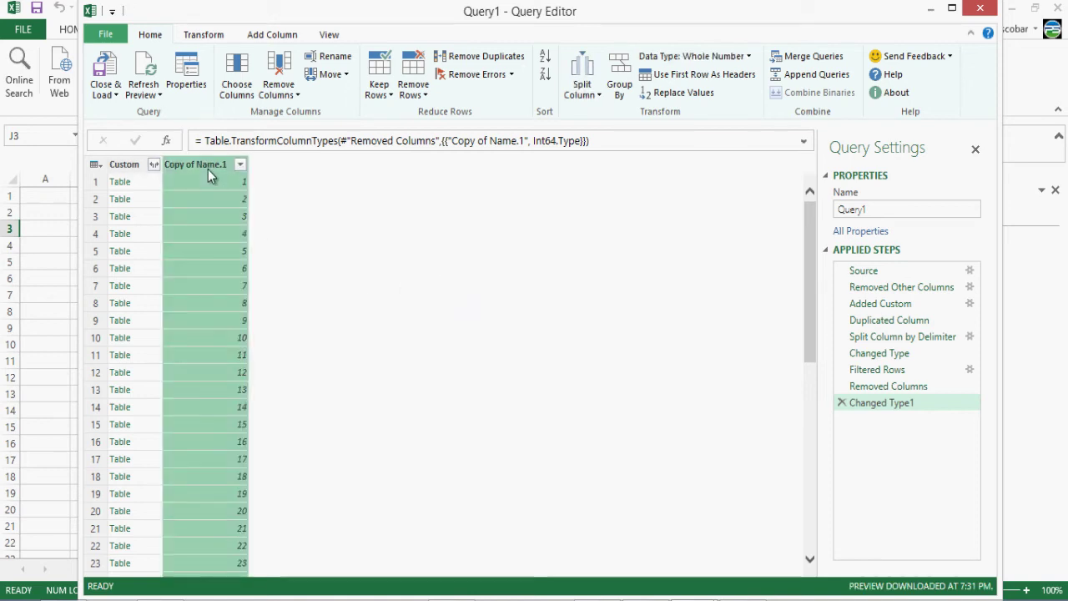
pyautogui.write('Monitor')
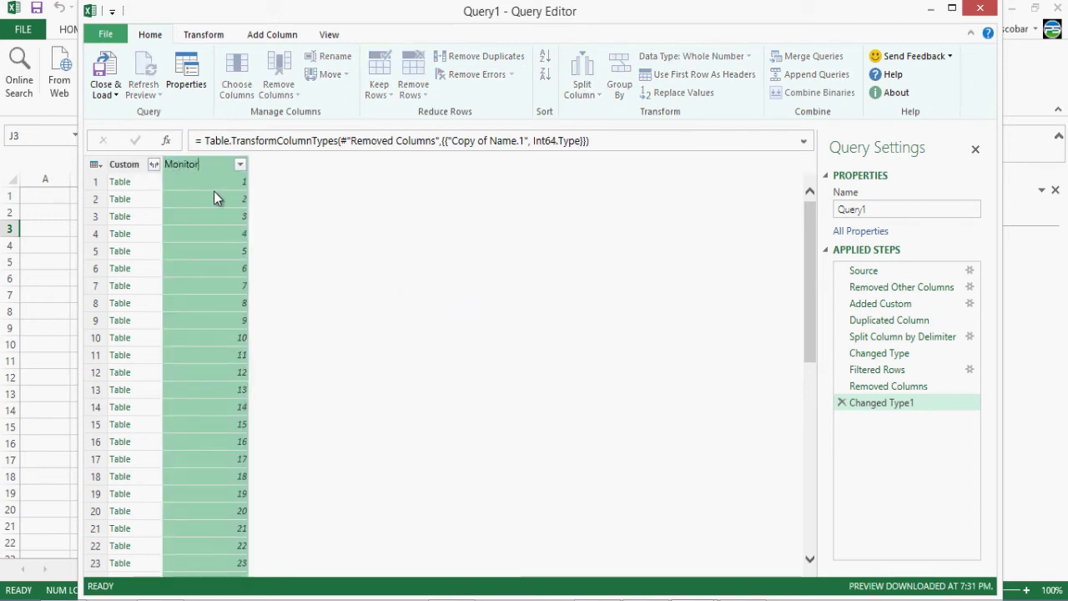
pyautogui.press('Return')
# Expand the Custom column's tables into the Date, sulfate and nitrate columns, leaving out ID.
pyautogui.click(152, 167)
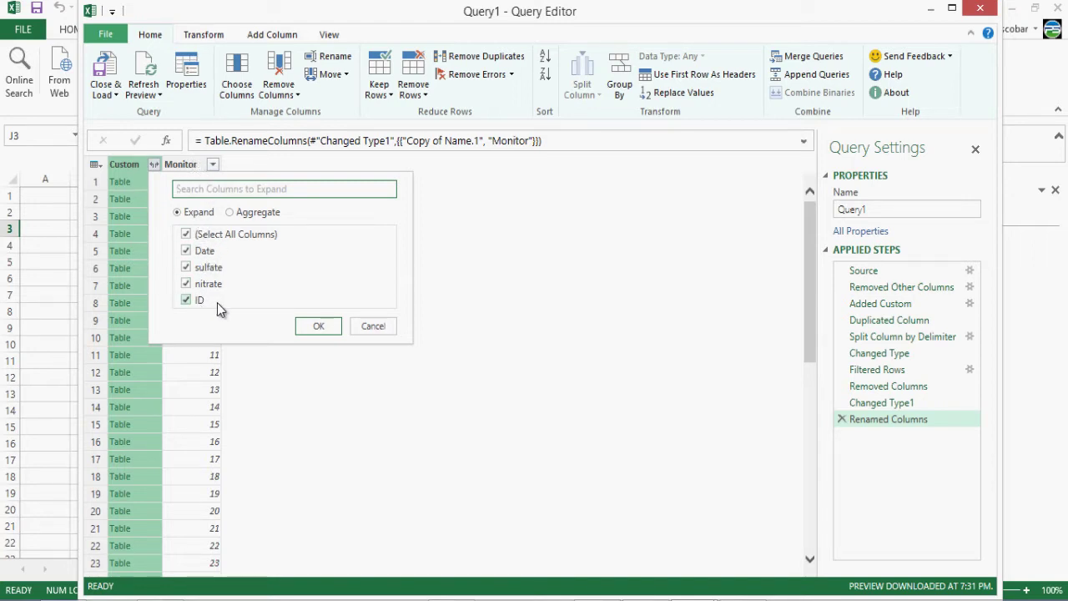
pyautogui.click(189, 301)
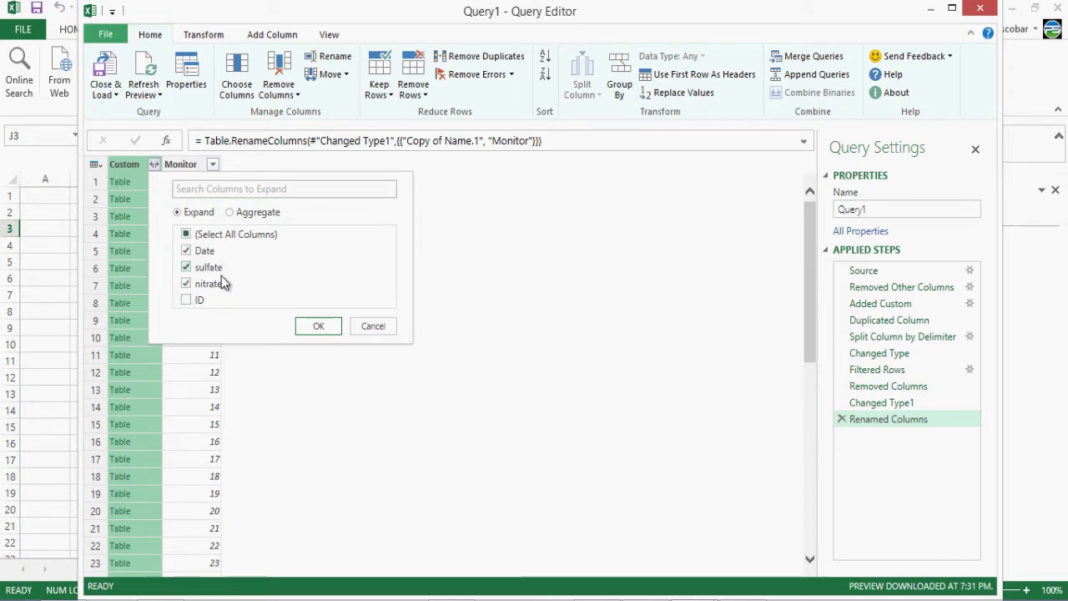
pyautogui.click(314, 325)
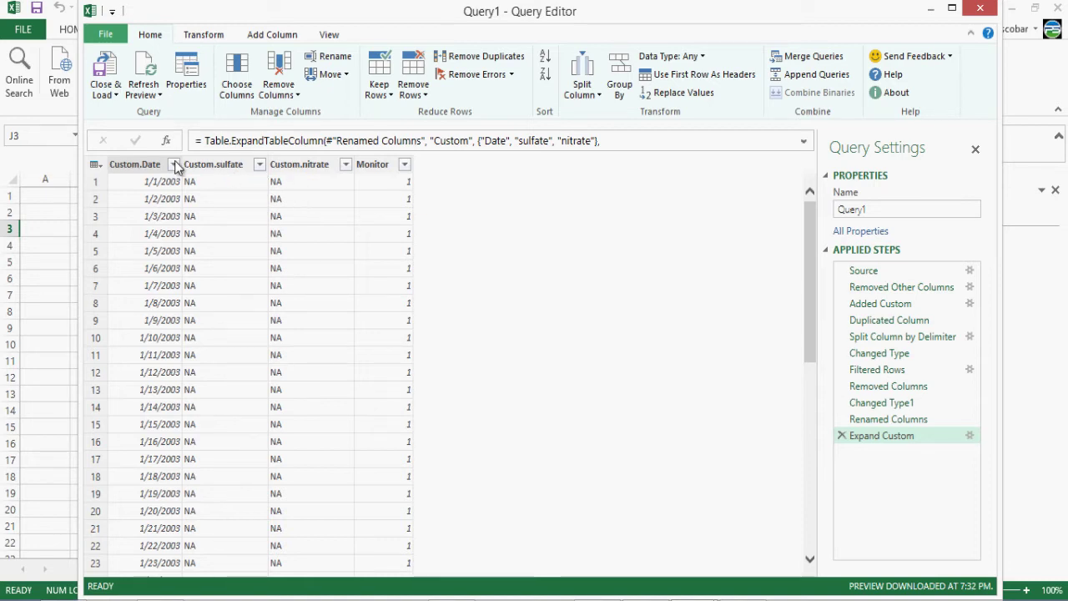
# Rename the Custom.Date column to Date.
pyautogui.click(124, 170)
pyautogui.doubleClick(142, 167)
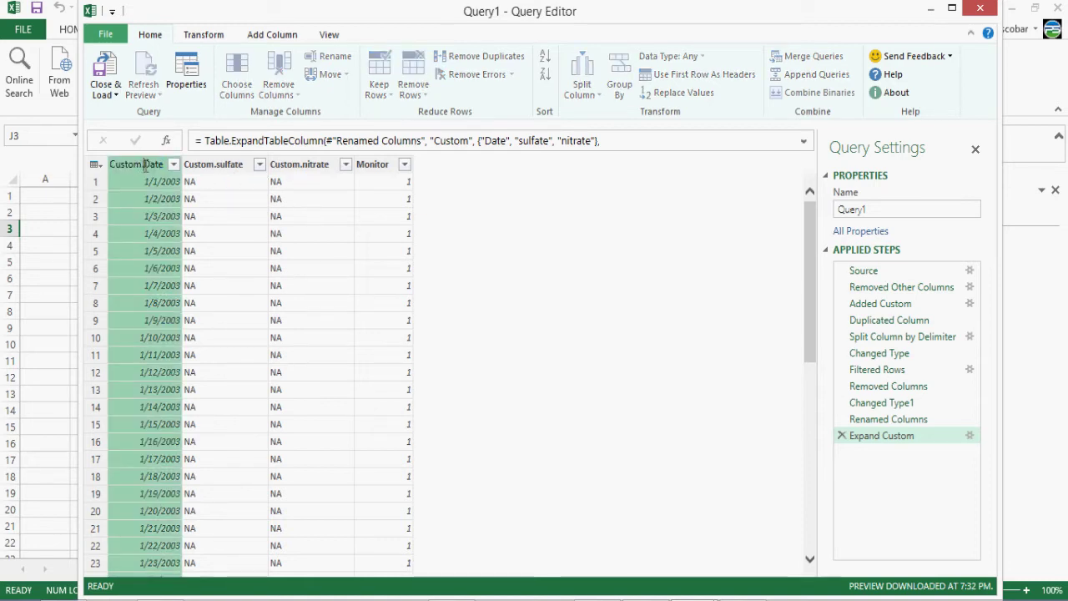
pyautogui.moveTo(144, 164); pyautogui.dragTo(108, 163)
pyautogui.press('BackSpace')
pyautogui.press('Return')
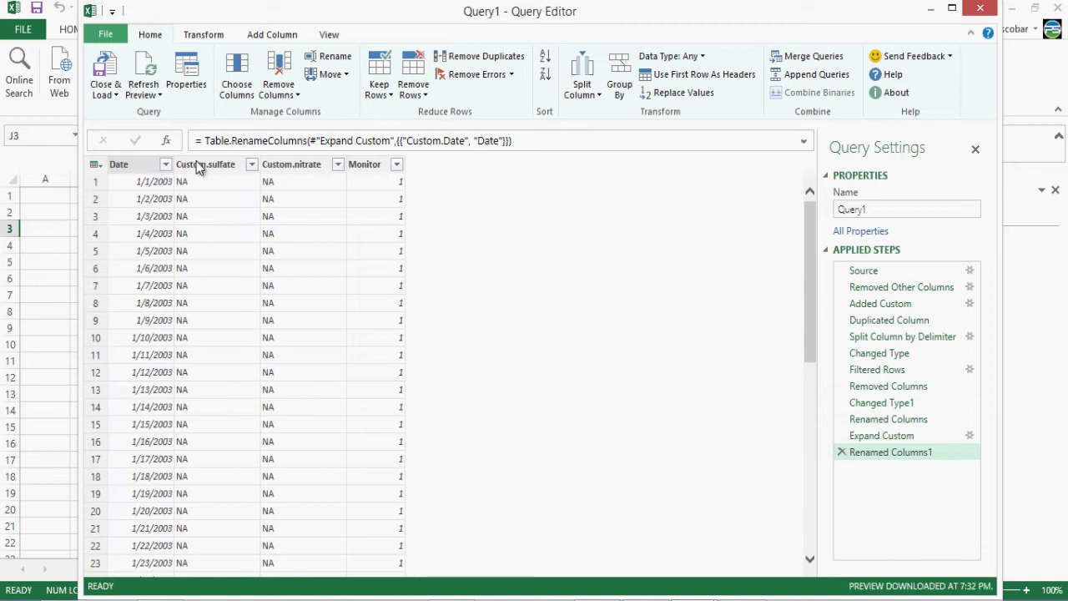
pyautogui.doubleClick(199, 167)
pyautogui.click(214, 165)
pyautogui.moveTo(210, 165); pyautogui.dragTo(133, 160)
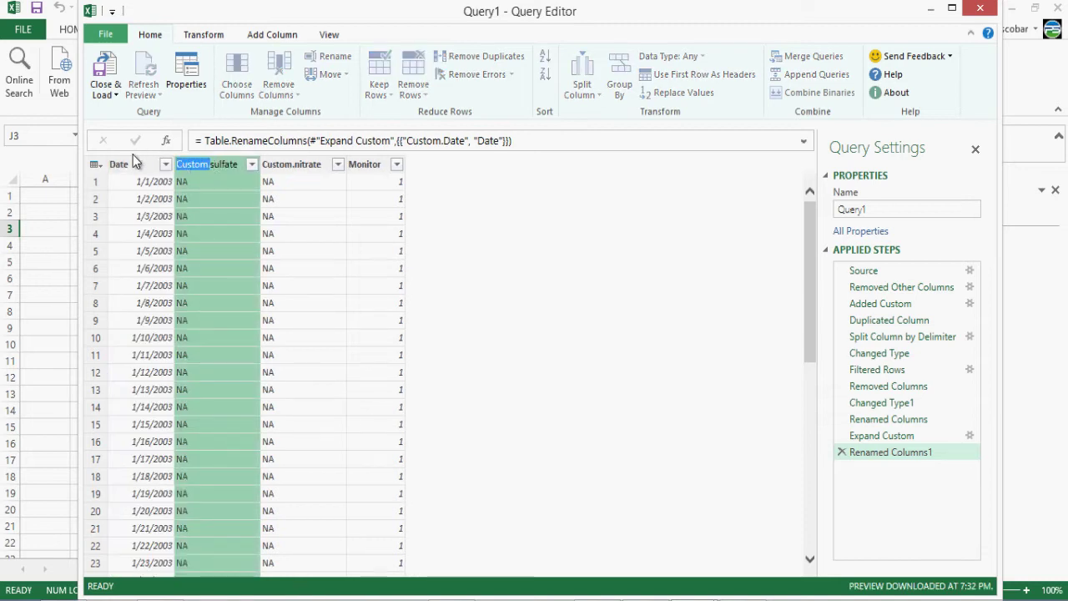
pyautogui.press('Escape')
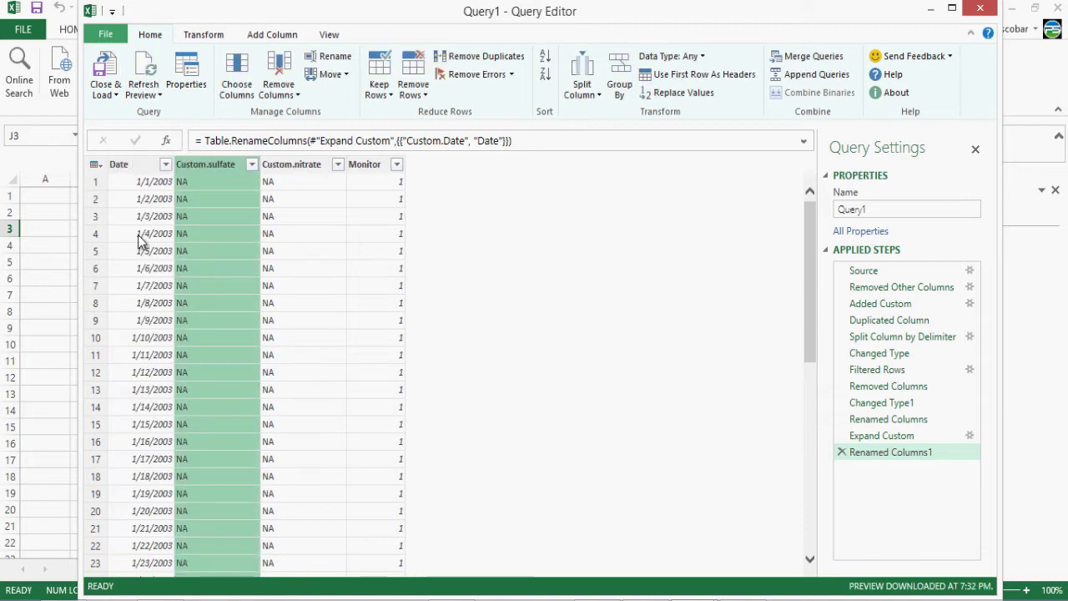
# Rename the Custom.sulfate column to sulfate by removing its Custom. prefix.
pyautogui.doubleClick(214, 172)
pyautogui.click(210, 172)
pyautogui.doubleClick(210, 170)
pyautogui.click(195, 167)
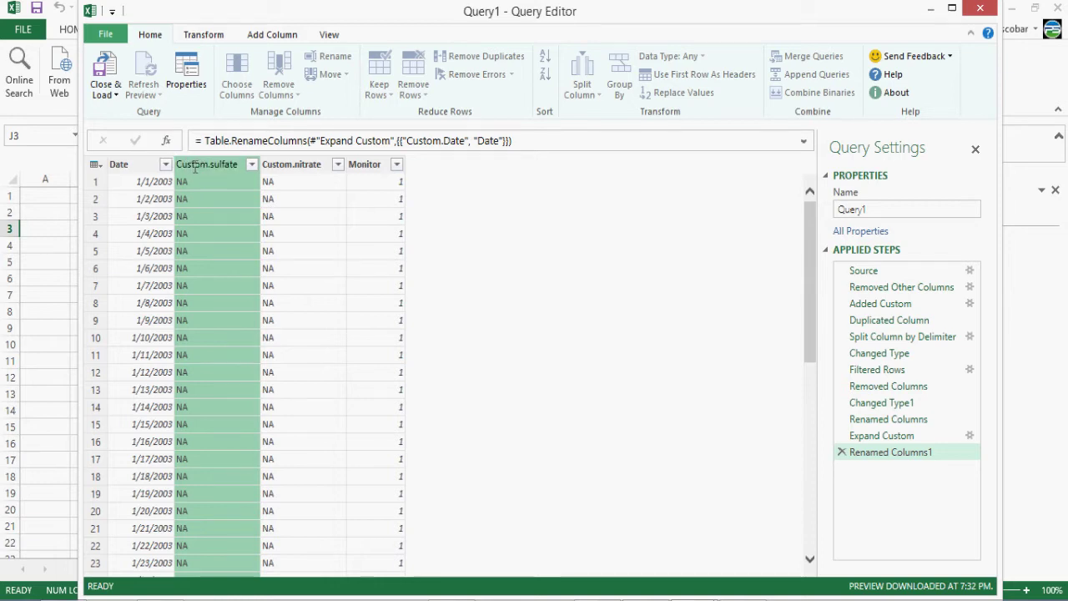
pyautogui.moveTo(211, 169); pyautogui.dragTo(171, 161)
pyautogui.press('Delete')
pyautogui.press('Return')
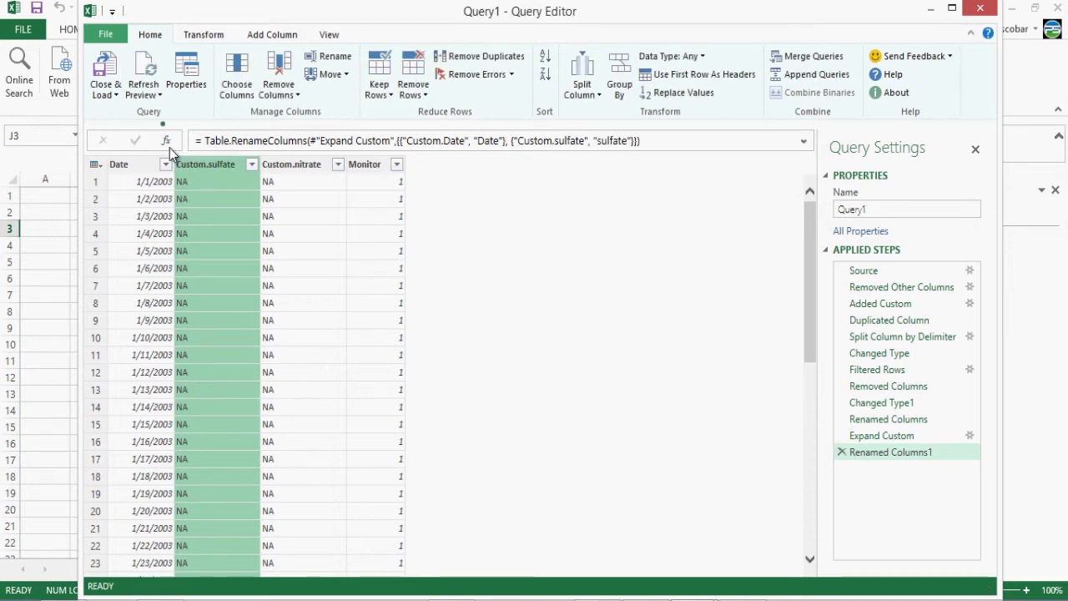
pyautogui.doubleClick(274, 167)
pyautogui.click(272, 167)
pyautogui.moveTo(273, 167); pyautogui.dragTo(226, 158)
pyautogui.press('Escape')
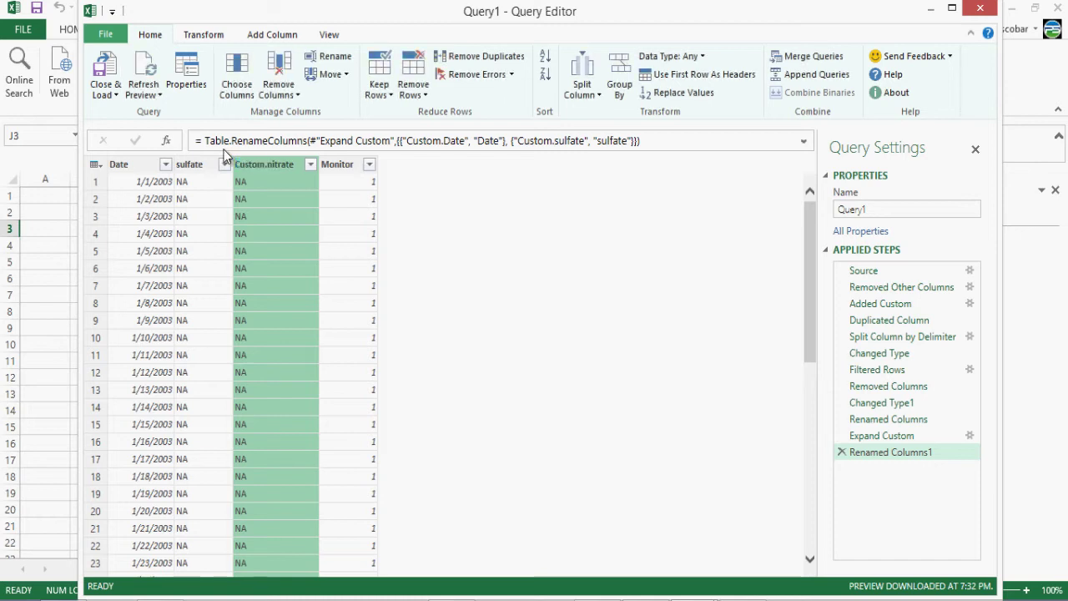
# Rename the Custom.nitrate column to nitrate by removing its Custom. prefix.
pyautogui.doubleClick(272, 168)
pyautogui.click(269, 165)
pyautogui.moveTo(268, 170); pyautogui.dragTo(231, 144)
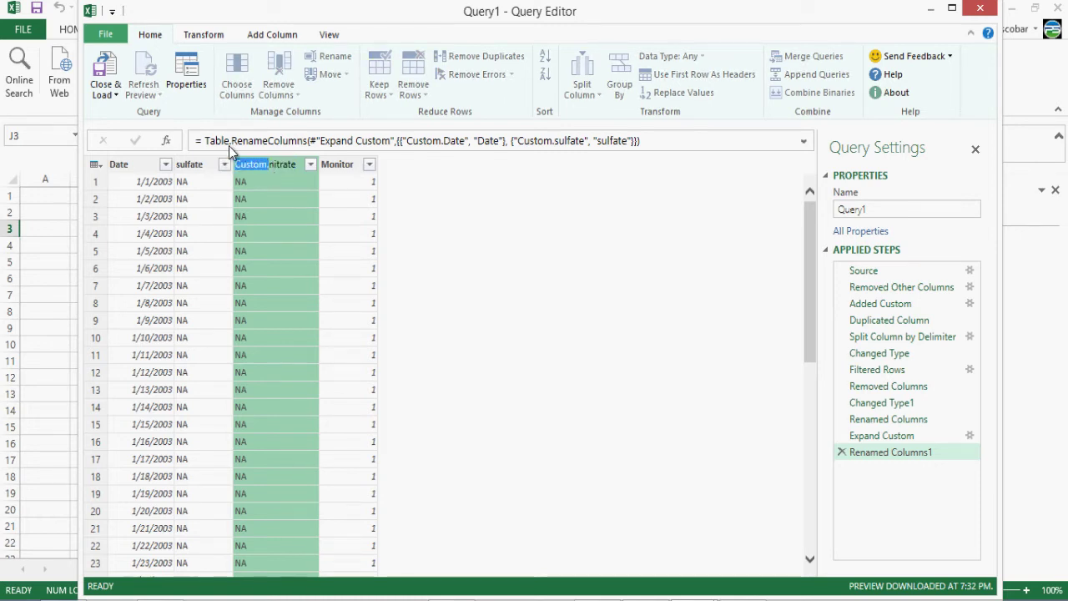
pyautogui.press('Delete')
pyautogui.press('Return')
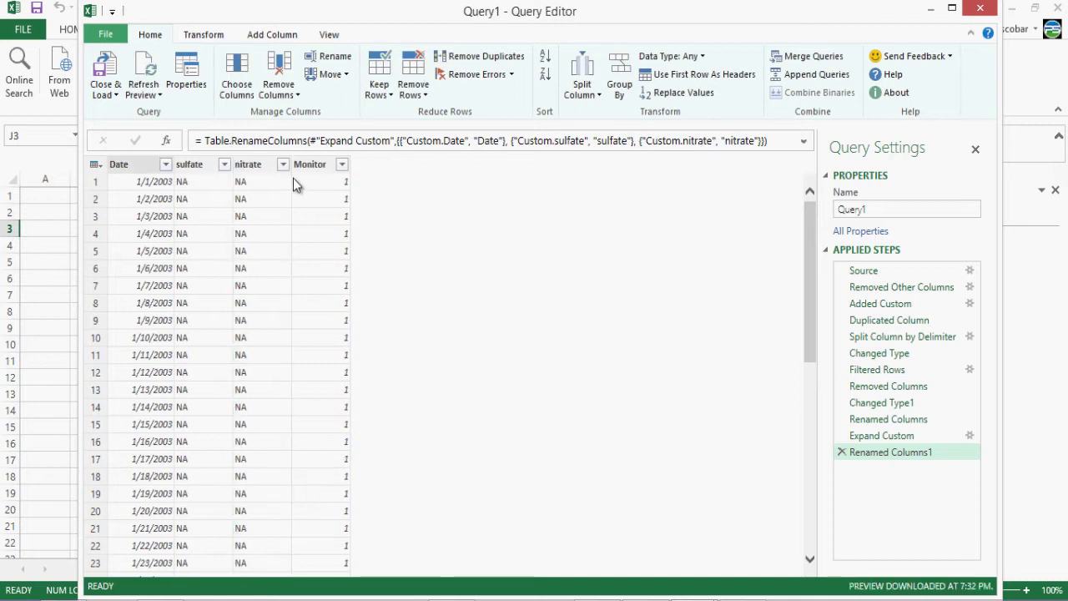
# Move the Monitor column directly after Date and unpivot the sulfate and nitrate columns.
pyautogui.click(305, 171)
pyautogui.moveTo(305, 170); pyautogui.dragTo(179, 173)
pyautogui.click(254, 166)
pyautogui.keyDown('shift'); pyautogui.click(312, 165); pyautogui.keyUp('shift')
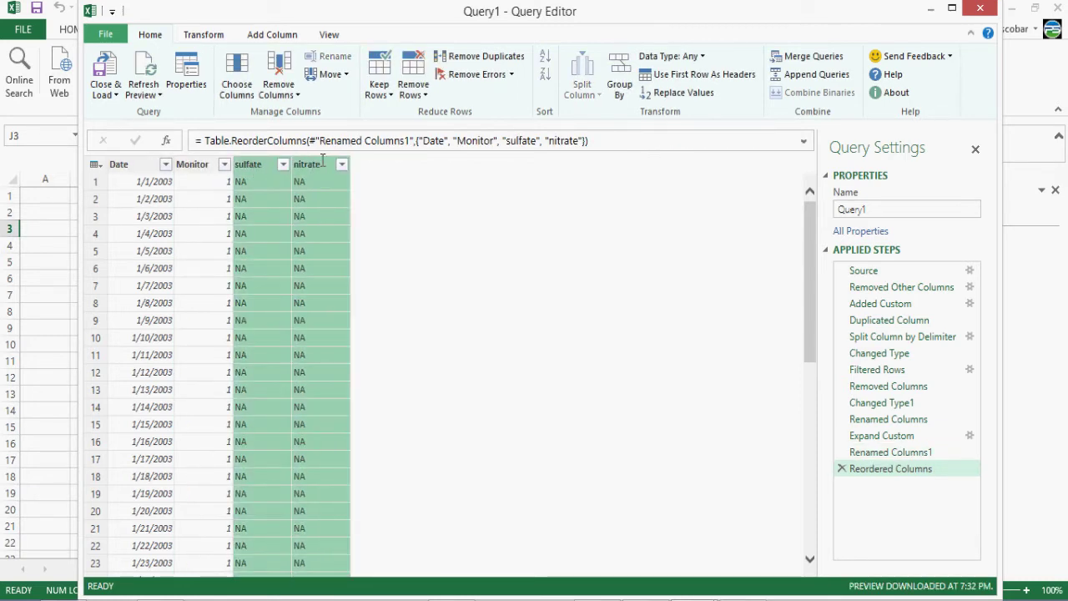
pyautogui.click(204, 34)
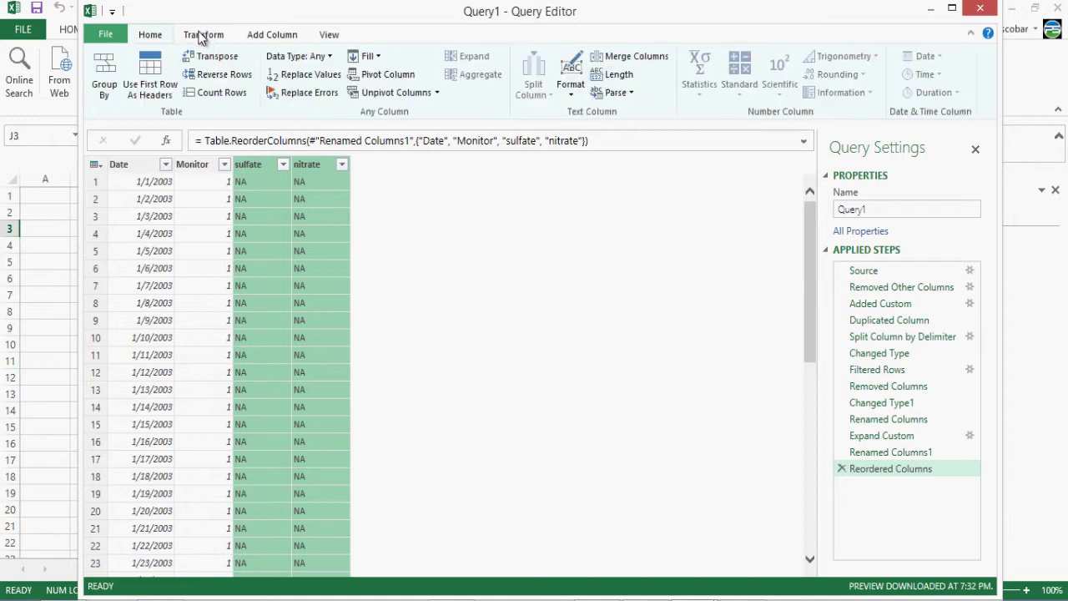
pyautogui.click(396, 92)
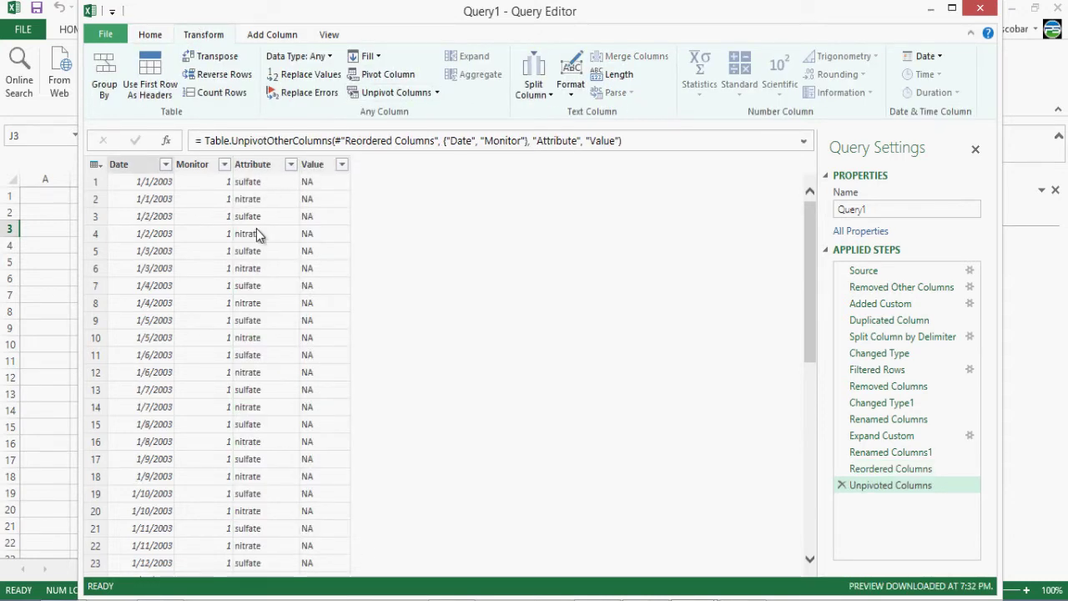
# Rename the Attribute column to Type and check its list of filter values without filtering.
pyautogui.click(256, 169)
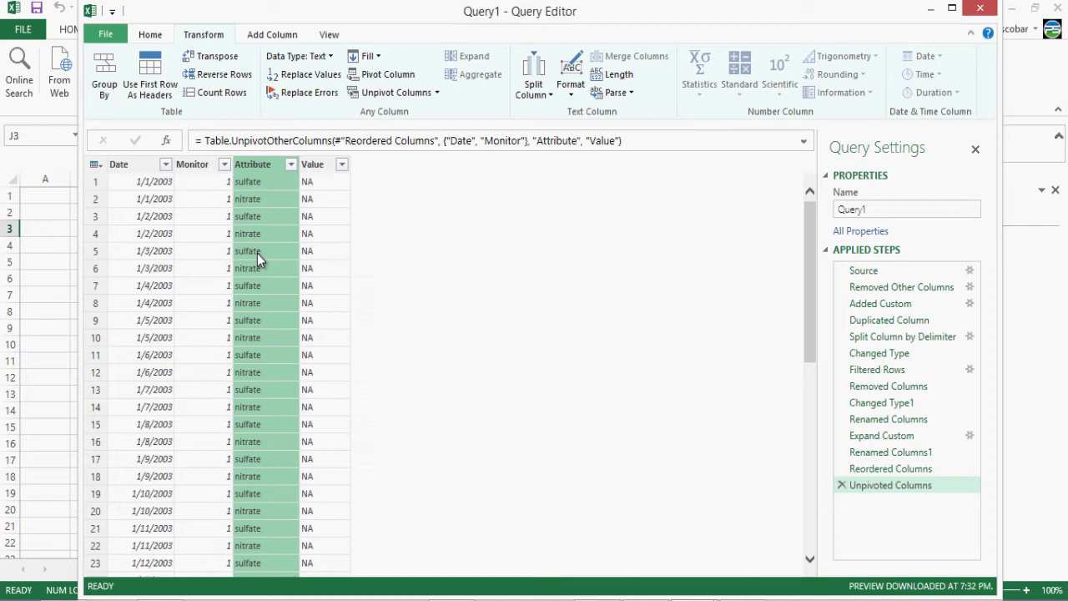
pyautogui.doubleClick(265, 165)
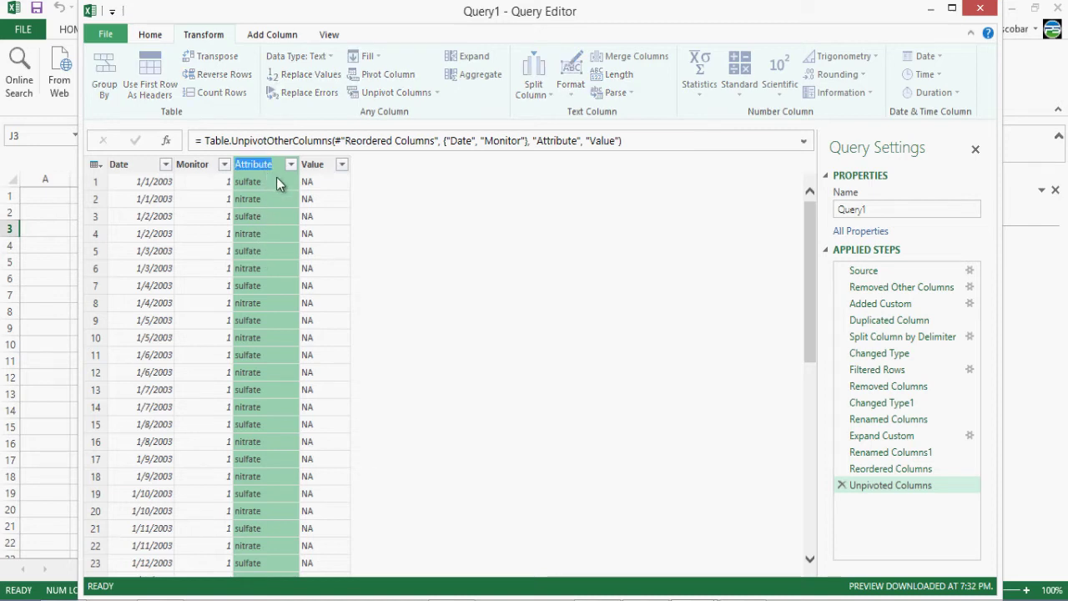
pyautogui.write('Type')
pyautogui.click(277, 178)
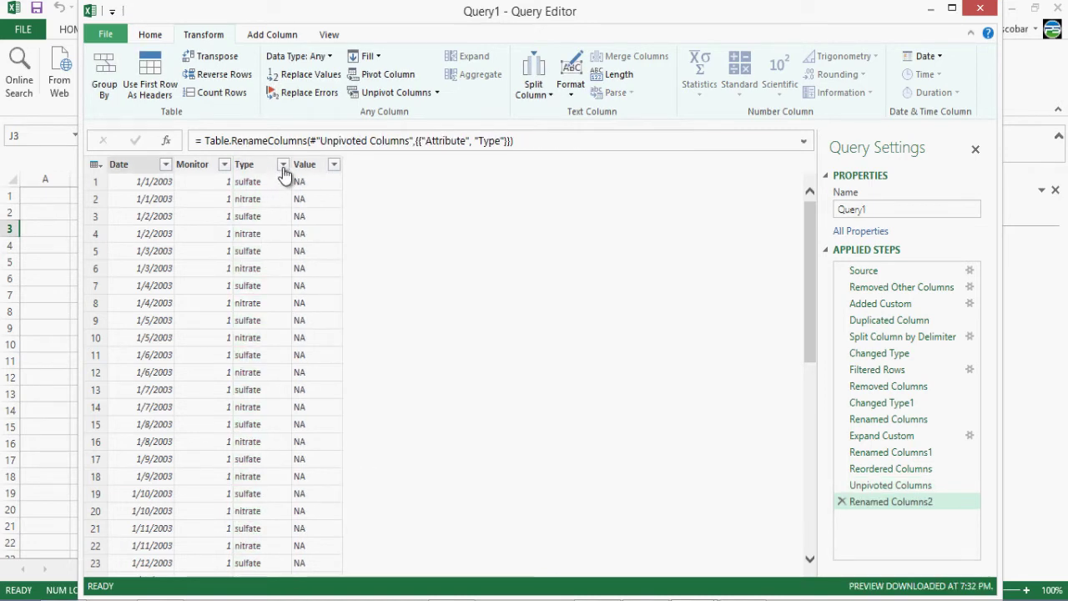
pyautogui.click(284, 165)
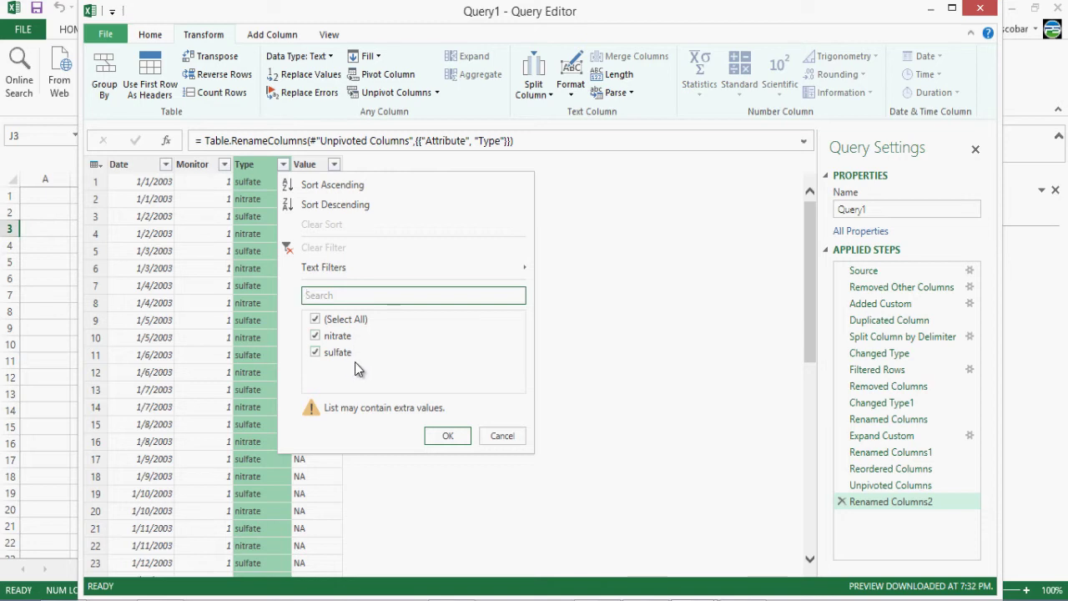
pyautogui.click(503, 435)
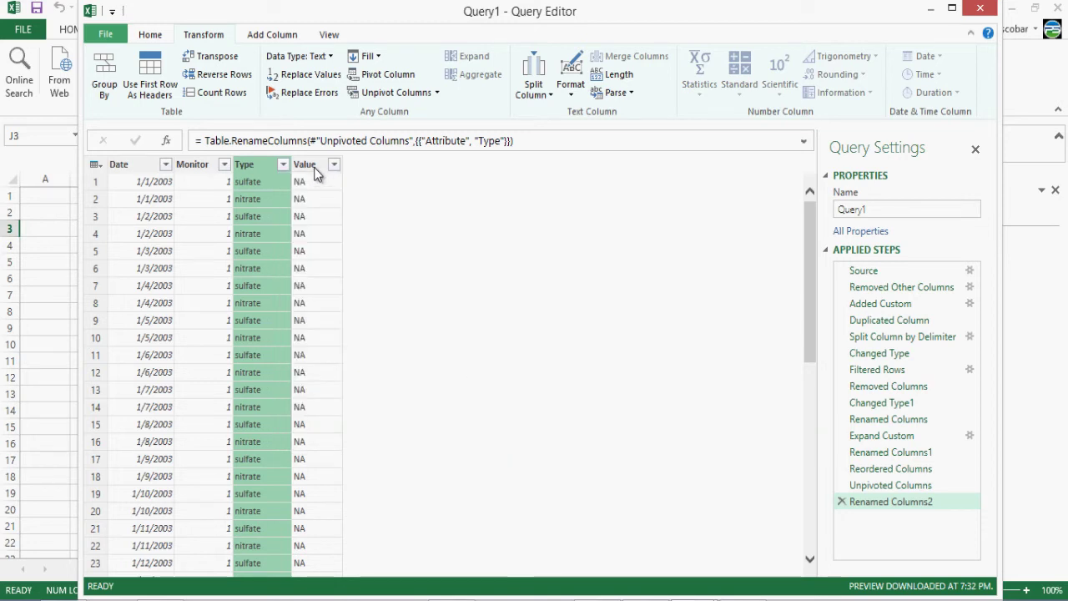
# Filter the Value column to exclude the NA entries.
pyautogui.click(316, 173)
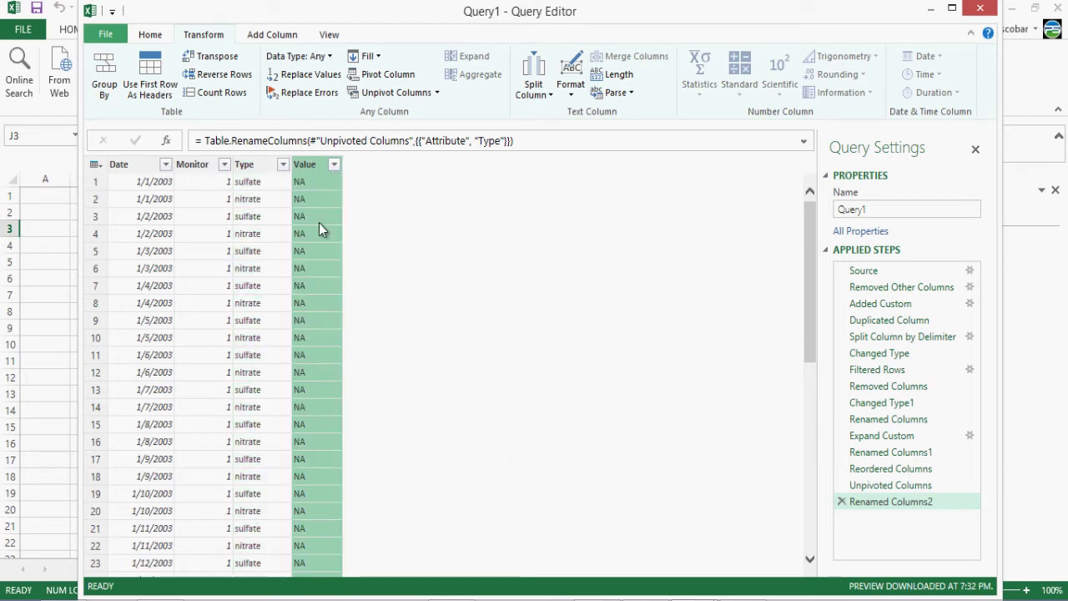
pyautogui.click(317, 204)
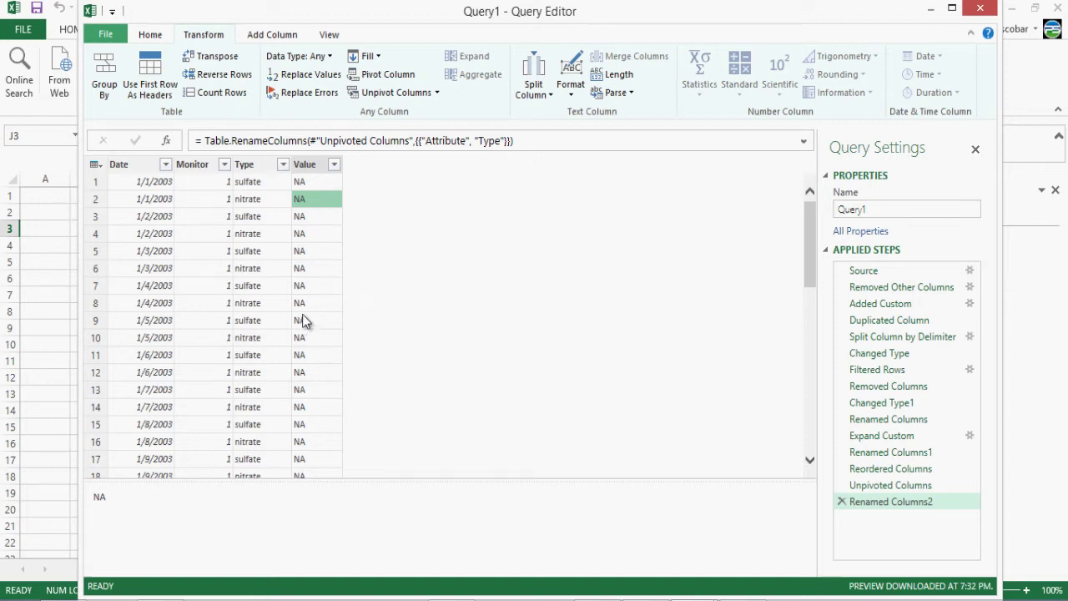
pyautogui.click(303, 318)
pyautogui.click(321, 248)
pyautogui.click(333, 164)
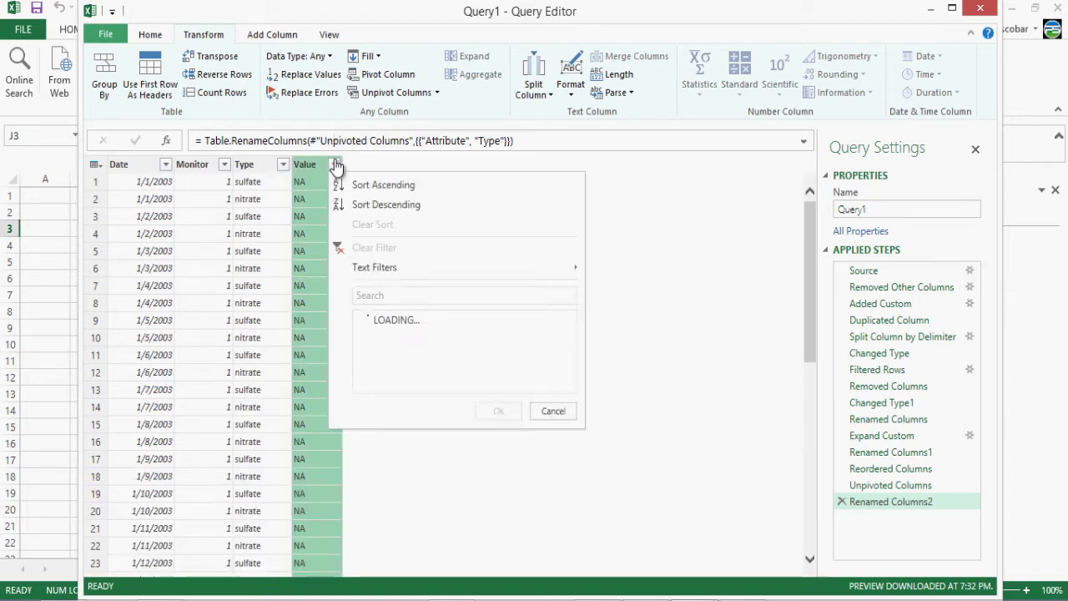
pyautogui.moveTo(567, 353); pyautogui.dragTo(570, 509)
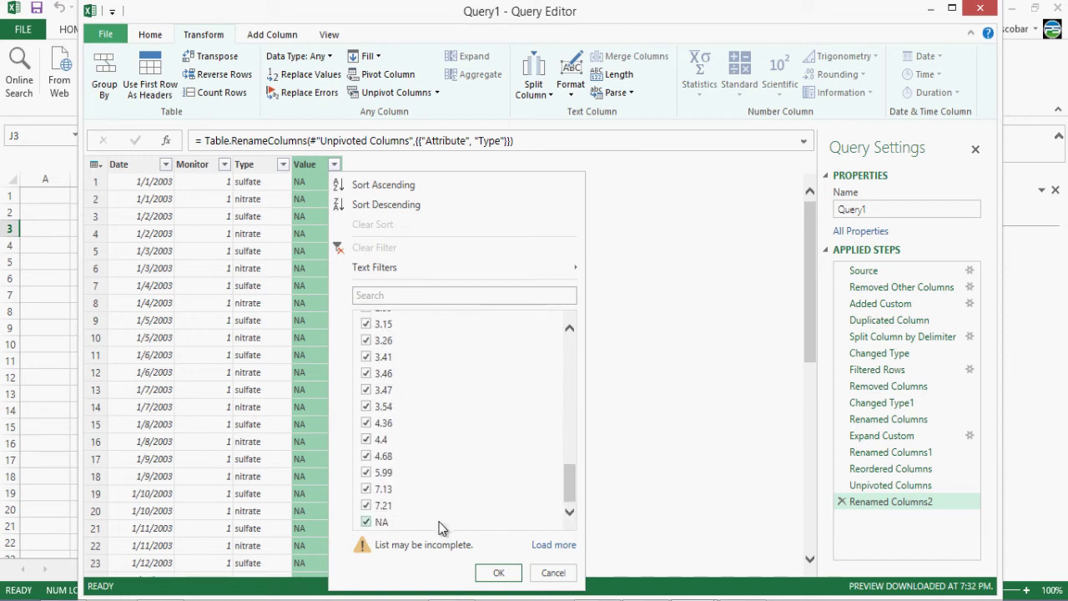
pyautogui.click(494, 572)
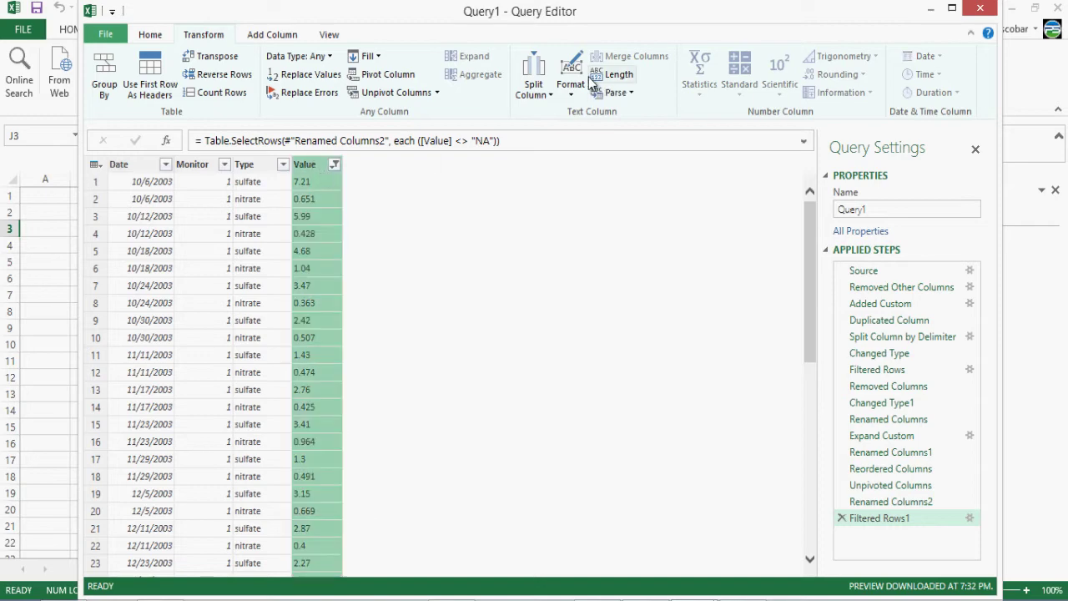
# Change the Value column's data type to Decimal Number and the Date column's data type to Date.
pyautogui.click(158, 36)
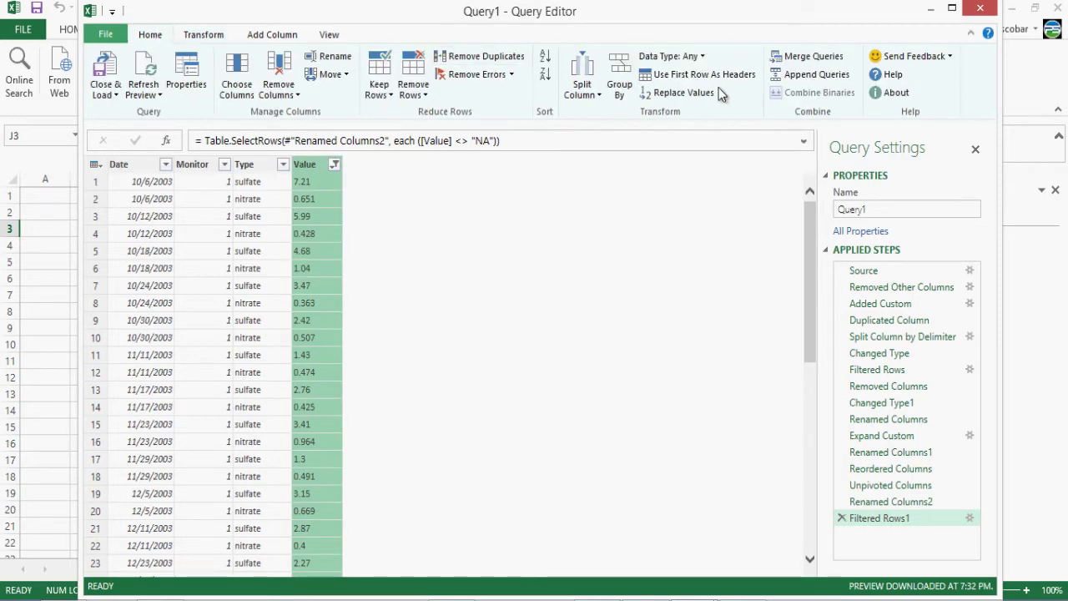
pyautogui.click(703, 58)
pyautogui.click(718, 115)
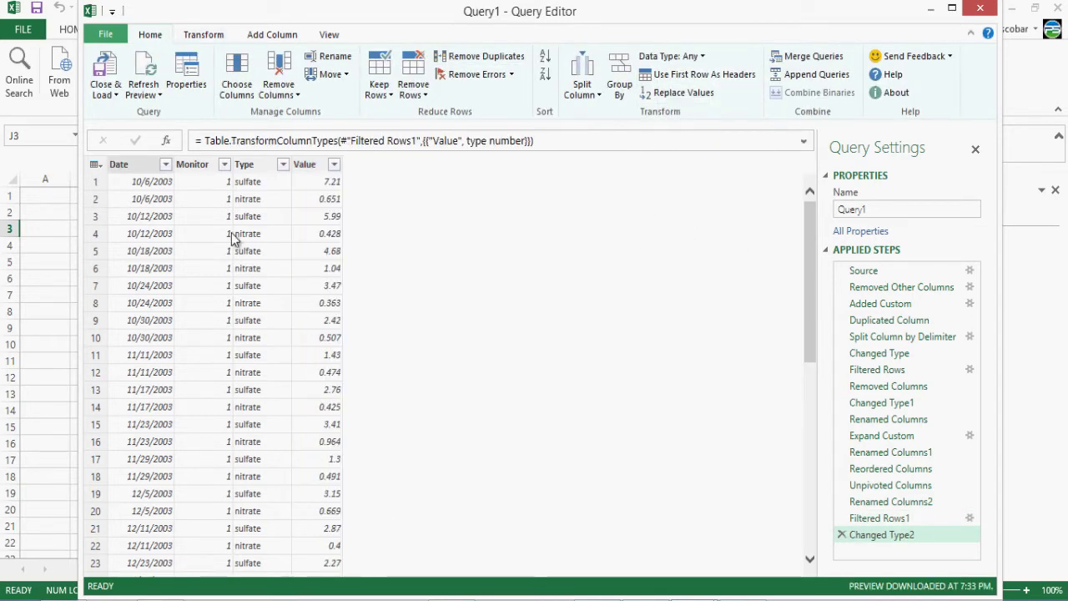
pyautogui.click(155, 169)
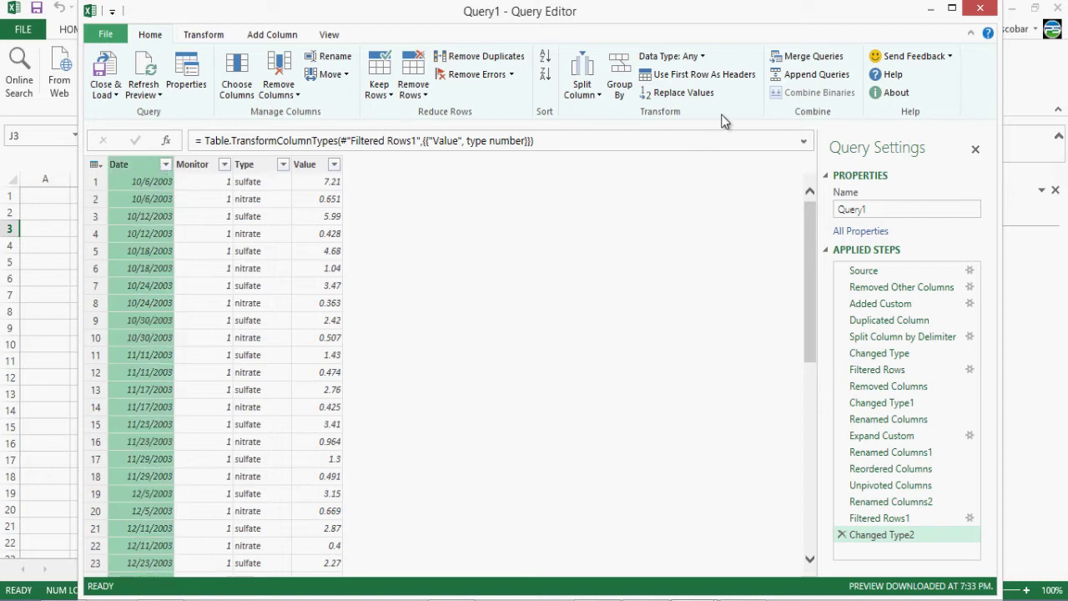
pyautogui.click(701, 56)
pyautogui.click(693, 151)
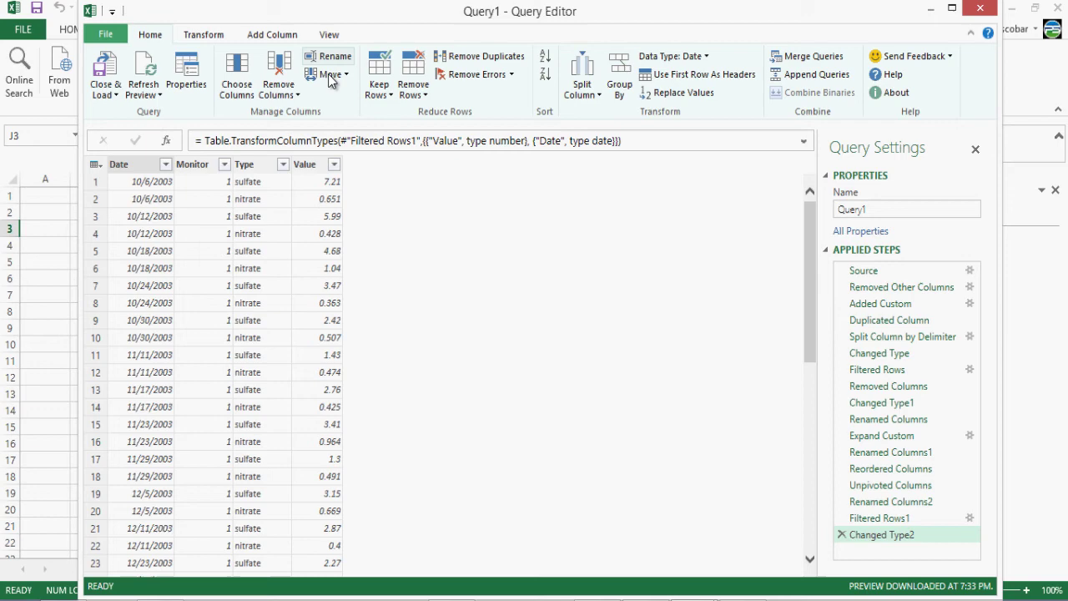
# Close the Query Editor and load the Query1 results into a worksheet table.
pyautogui.click(105, 68)
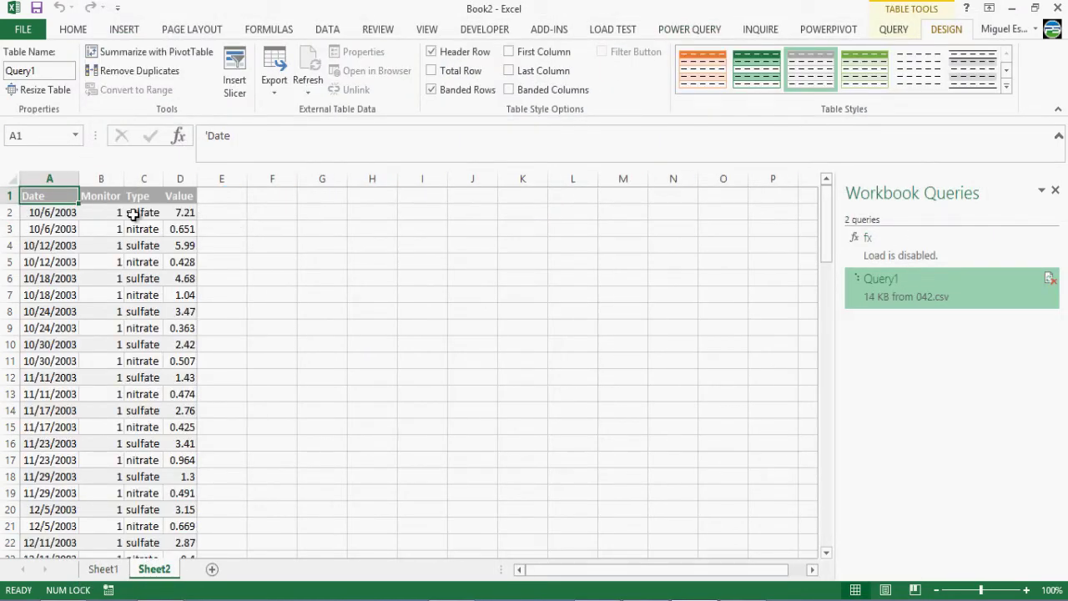
pyautogui.click(133, 227)
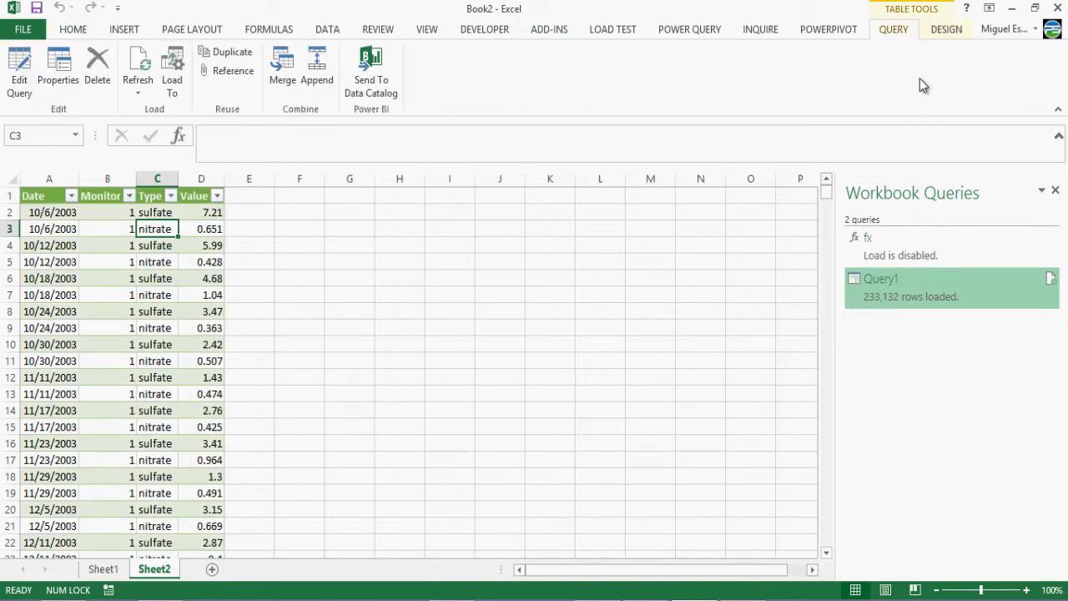
# Create a PivotTable from the Query1 table on a new worksheet without adding it to the Data Model, and close the Workbook Queries pane.
pyautogui.click(947, 31)
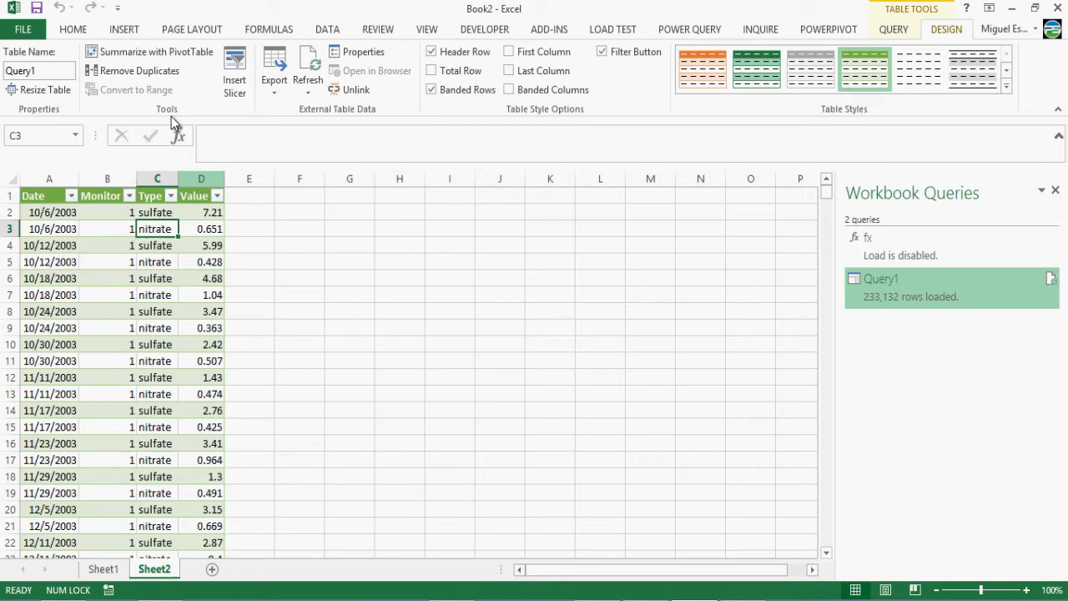
pyautogui.click(176, 54)
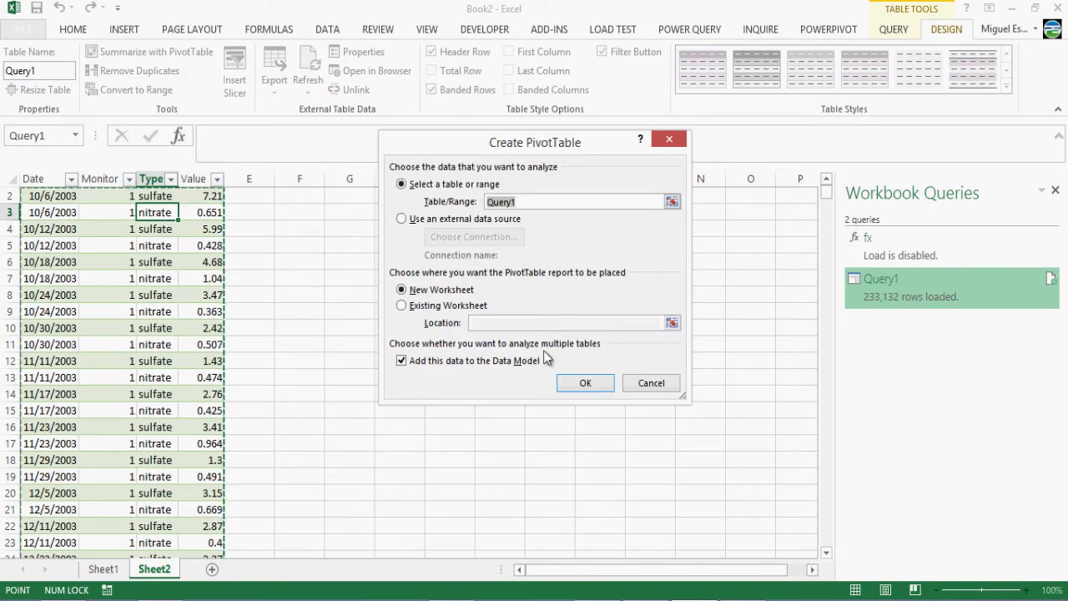
pyautogui.click(508, 362)
pyautogui.click(607, 387)
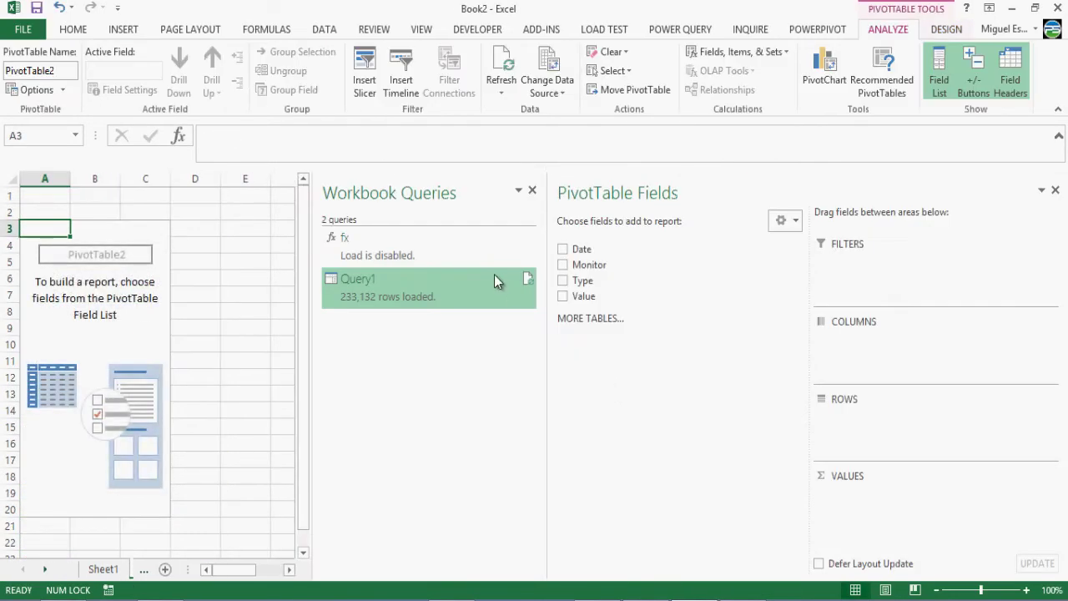
pyautogui.click(531, 191)
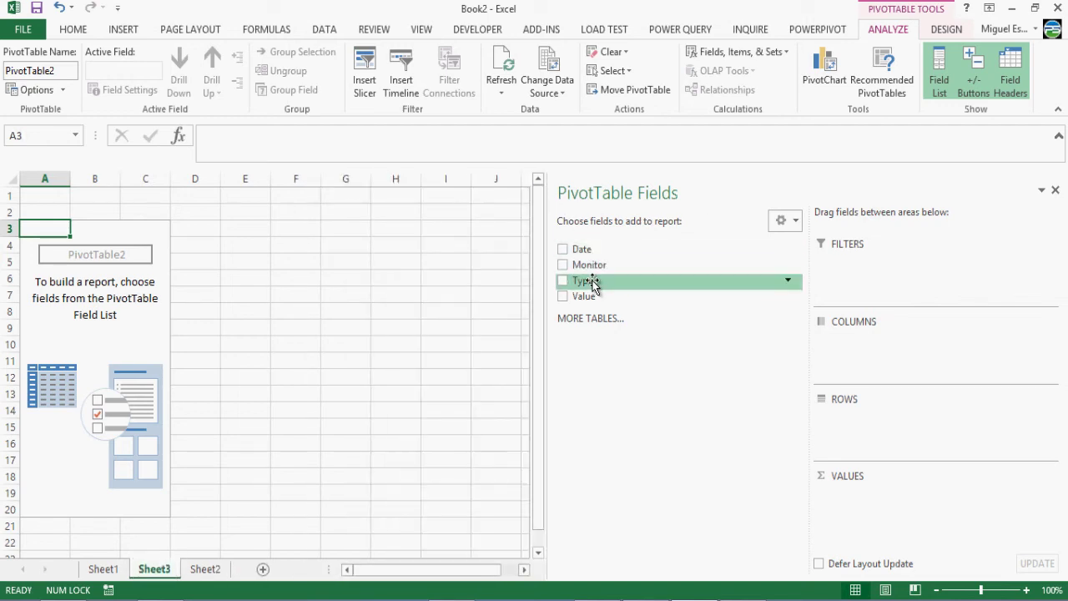
# Add Monitor as a report filter and Value as a values field summarised by Average in the PivotTable.
pyautogui.moveTo(601, 267); pyautogui.dragTo(914, 281)
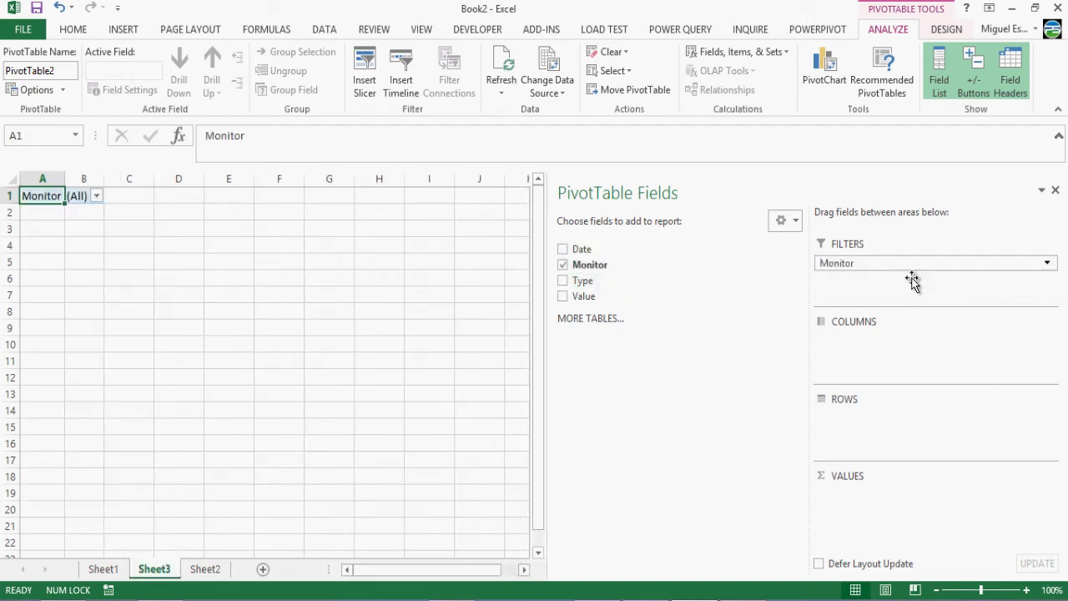
pyautogui.click(562, 296)
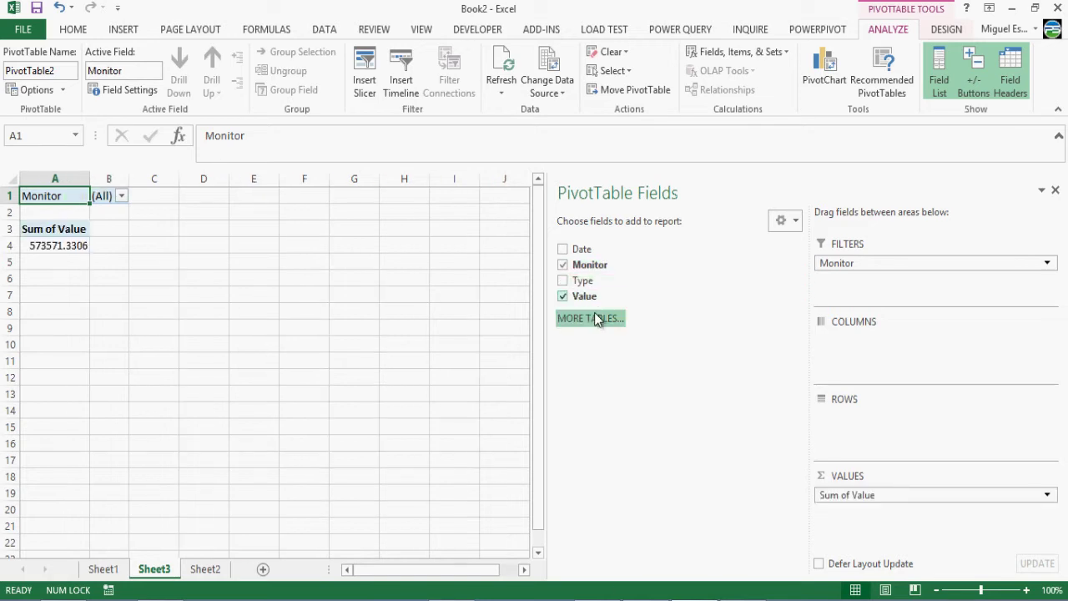
pyautogui.click(1047, 496)
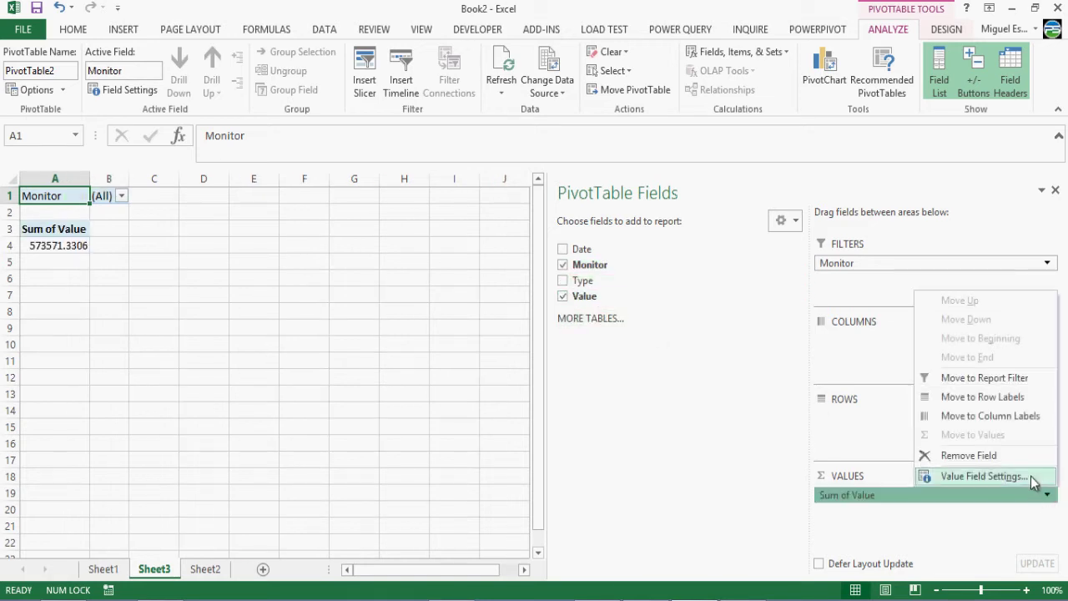
pyautogui.click(1027, 475)
pyautogui.click(411, 304)
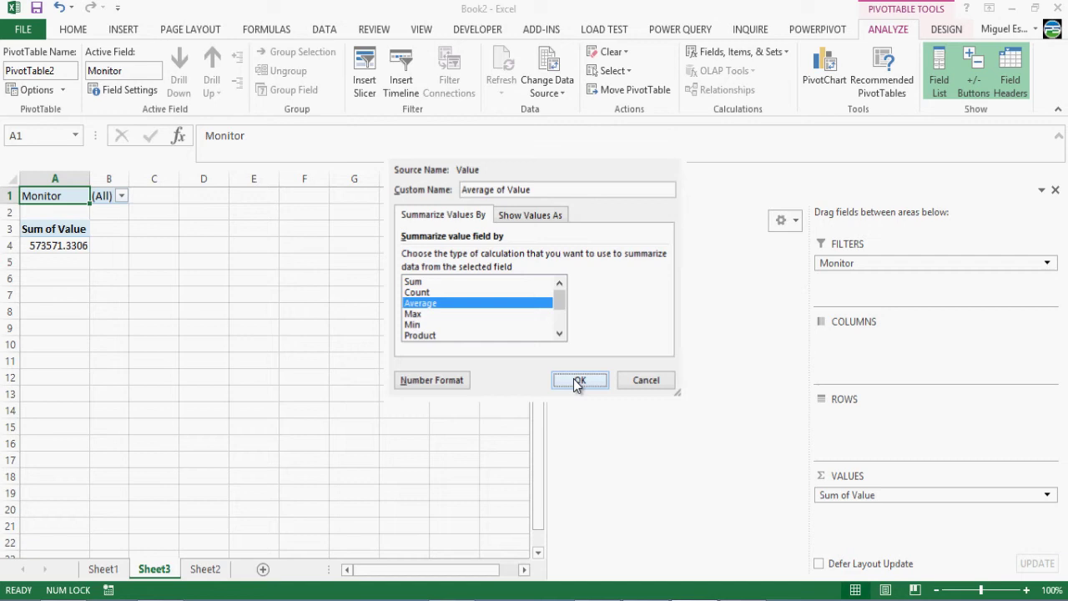
pyautogui.click(575, 379)
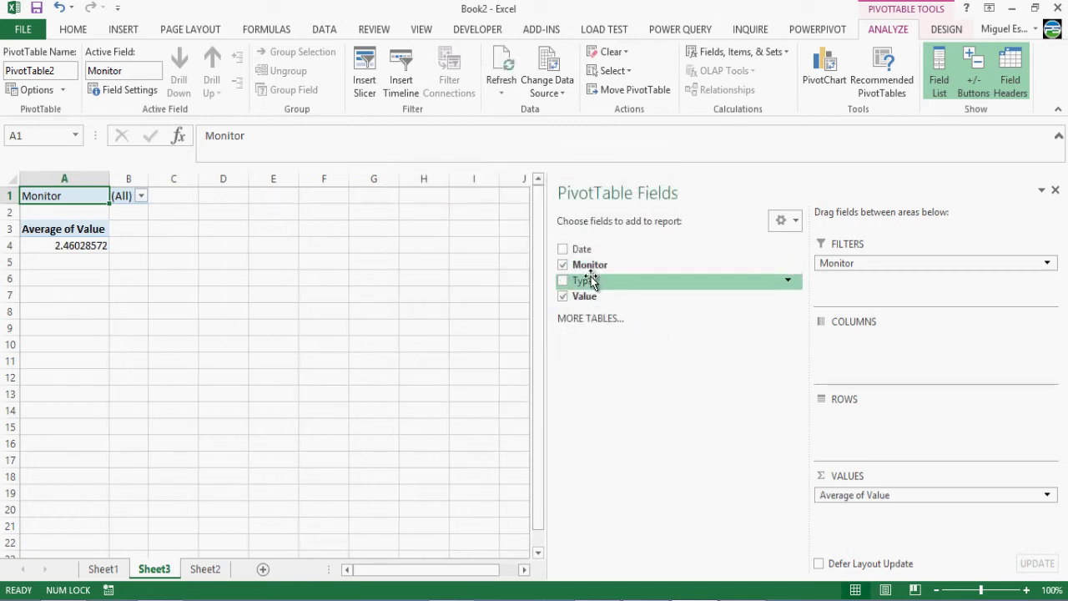
# Insert a slicer for the Type field and place it beside the PivotTable.
pyautogui.click(372, 88)
pyautogui.click(403, 189)
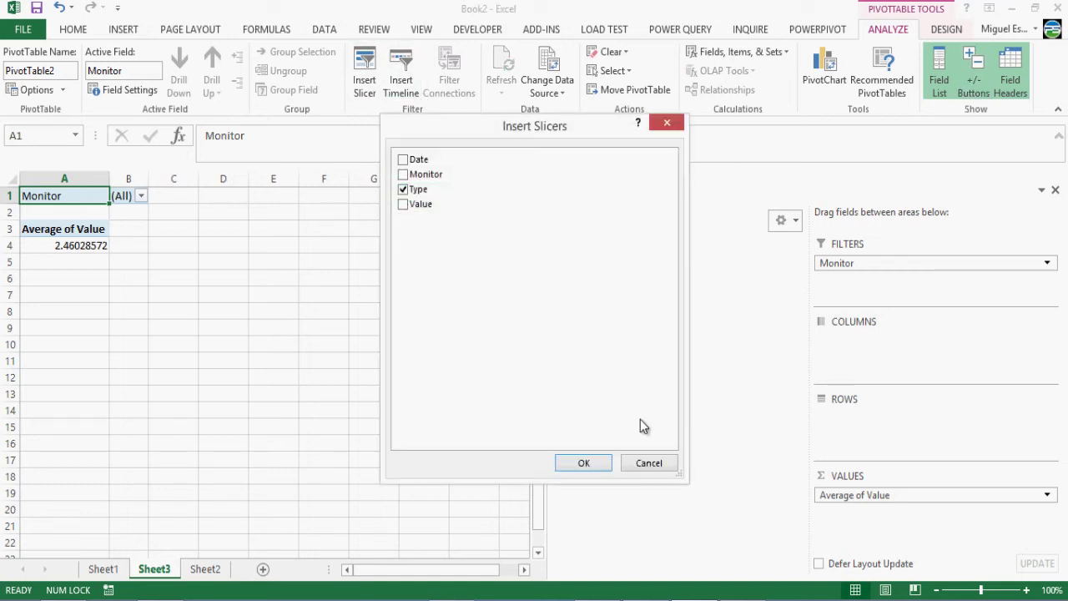
pyautogui.click(595, 455)
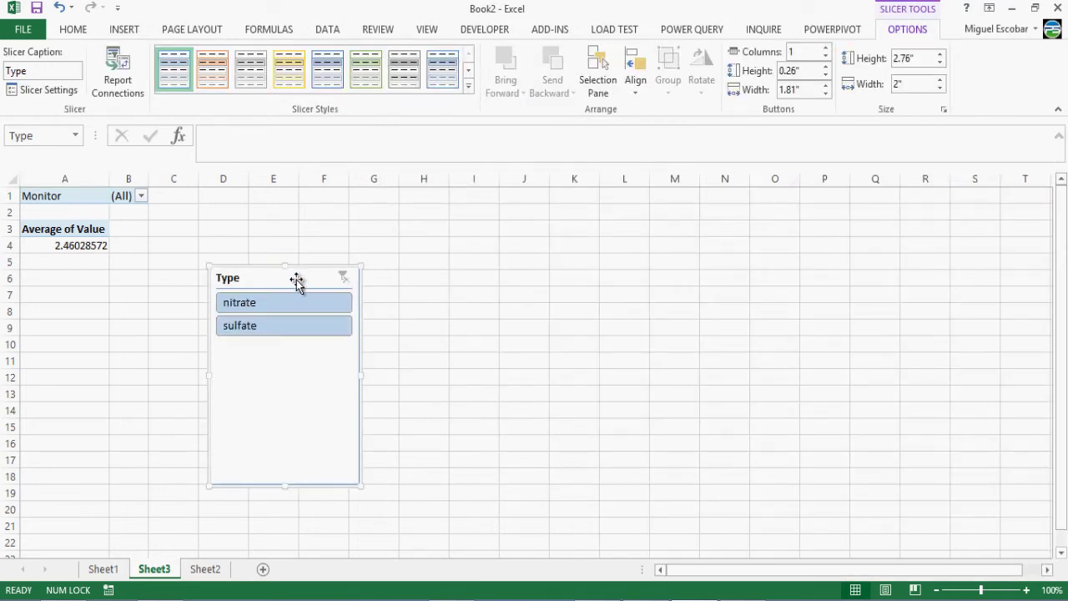
pyautogui.moveTo(296, 281); pyautogui.dragTo(320, 243)
# Insert a timeline for the PivotTable's Date field and place it over the lower part of the Type slicer.
pyautogui.click(79, 241)
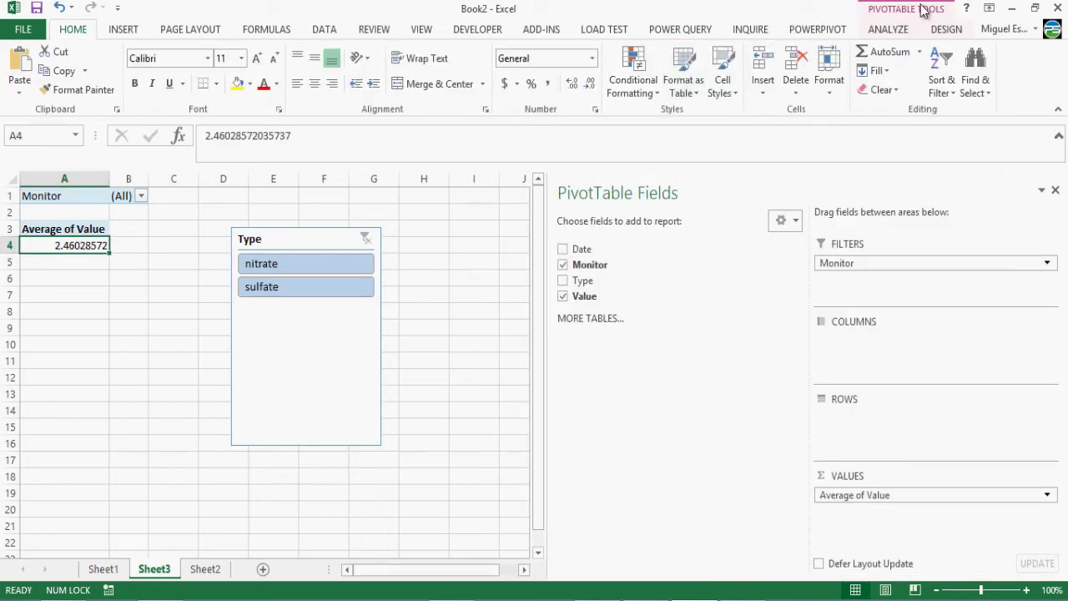
pyautogui.click(888, 28)
pyautogui.click(411, 88)
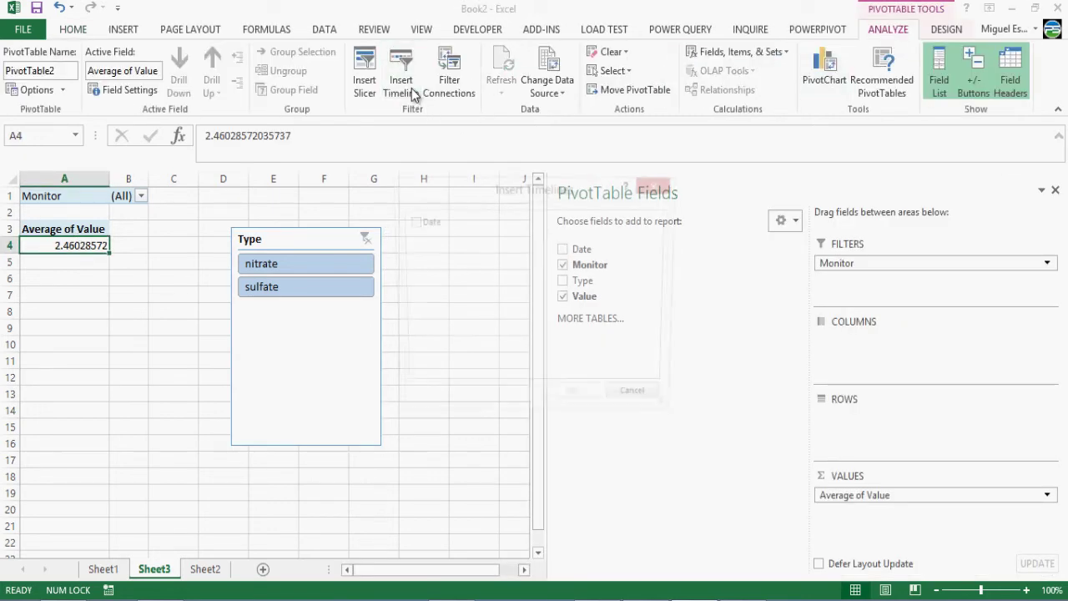
pyautogui.click(411, 222)
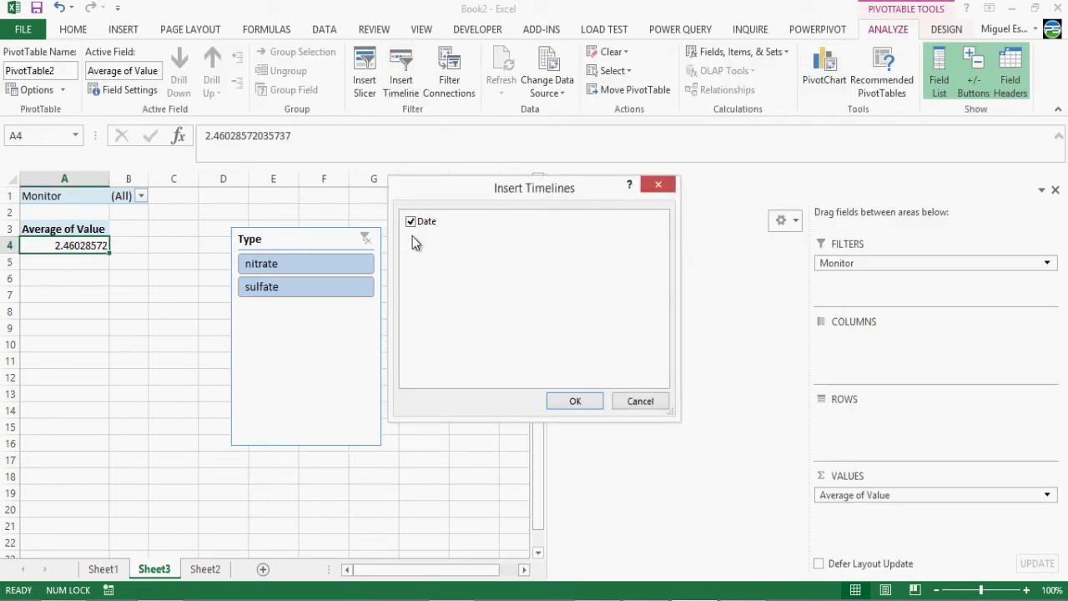
pyautogui.click(558, 404)
pyautogui.moveTo(365, 319); pyautogui.dragTo(398, 334)
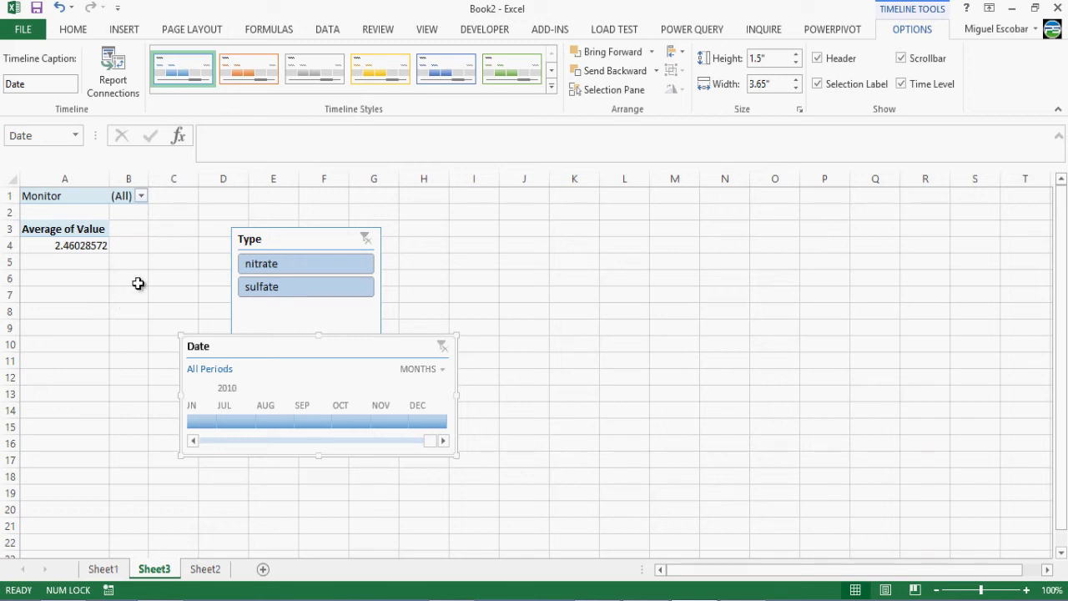
# Allow multiple items in the Monitor filter, keep only monitors 1 through 10, and limit the Type slicer to sulfate.
pyautogui.click(141, 195)
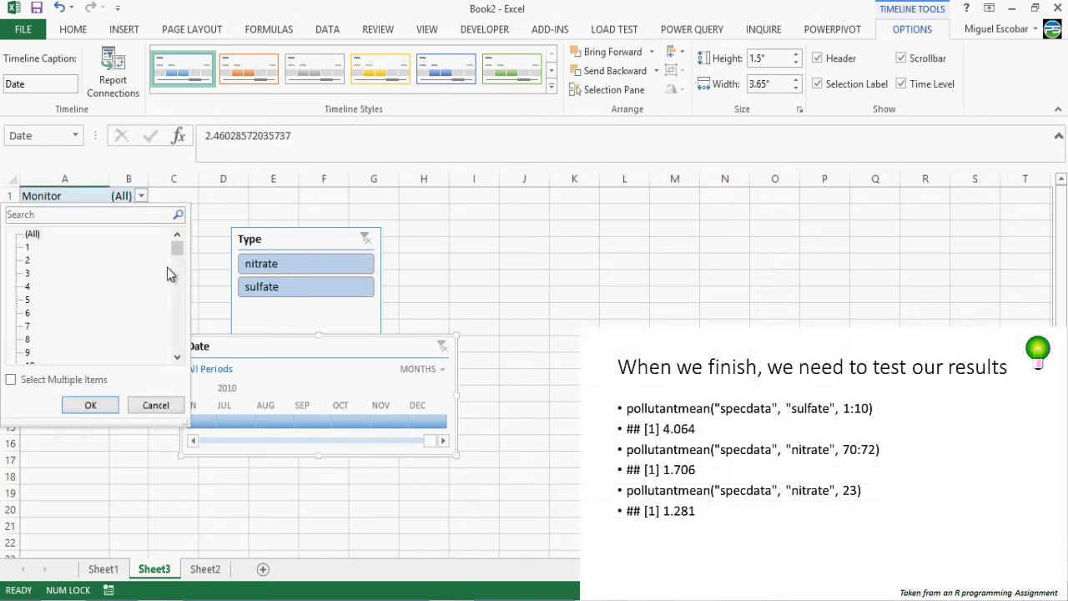
pyautogui.moveTo(176, 256)
pyautogui.mouseDown()
pyautogui.moveTo(180, 267)
pyautogui.moveTo(178, 246)
pyautogui.mouseUp()
pyautogui.click(25, 386)
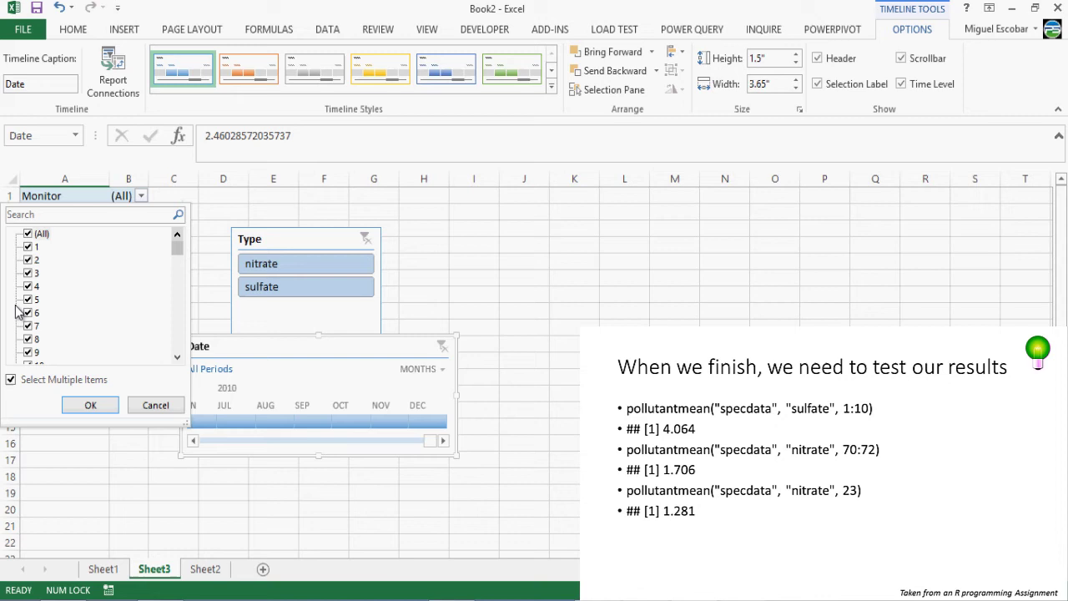
pyautogui.click(28, 233)
pyautogui.click(27, 247)
pyautogui.click(28, 261)
pyautogui.click(28, 272)
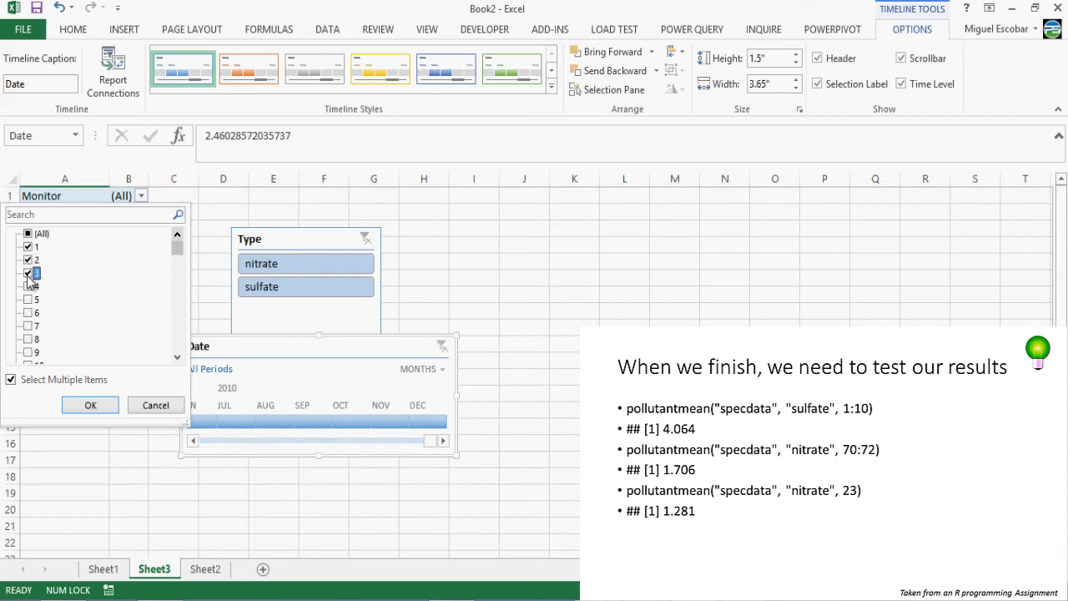
pyautogui.click(28, 287)
pyautogui.click(27, 299)
pyautogui.click(28, 313)
pyautogui.click(27, 327)
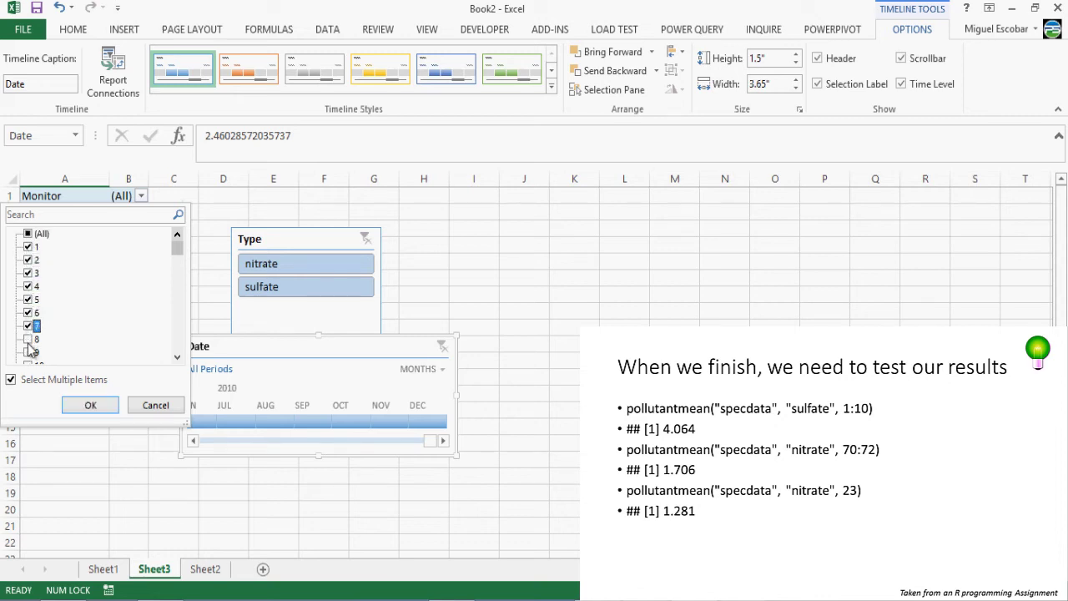
pyautogui.click(28, 340)
pyautogui.click(28, 352)
pyautogui.click(177, 357)
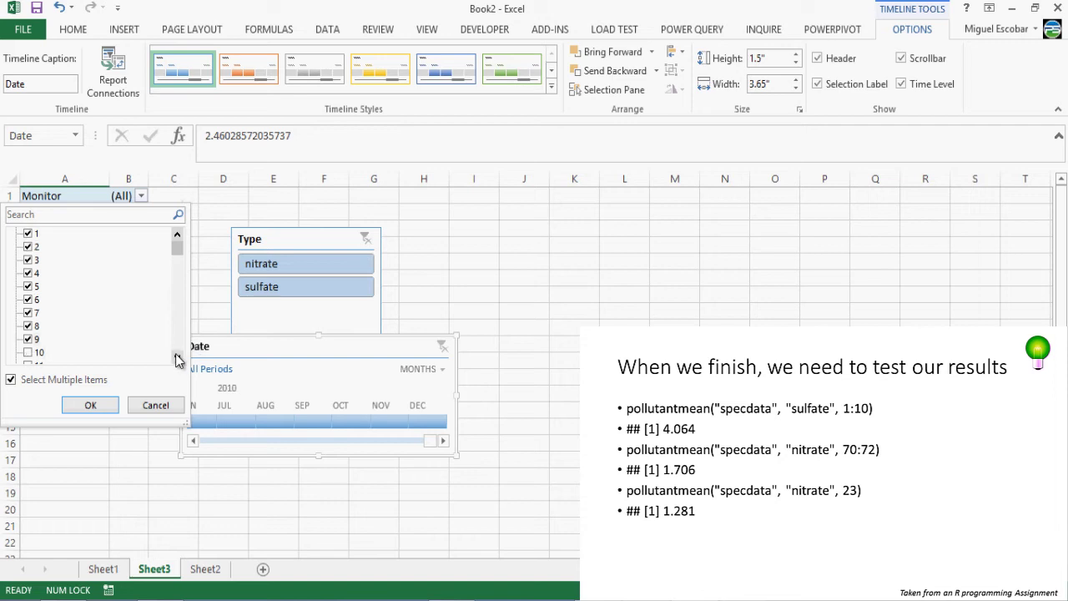
pyautogui.click(177, 357)
pyautogui.click(27, 340)
pyautogui.click(91, 406)
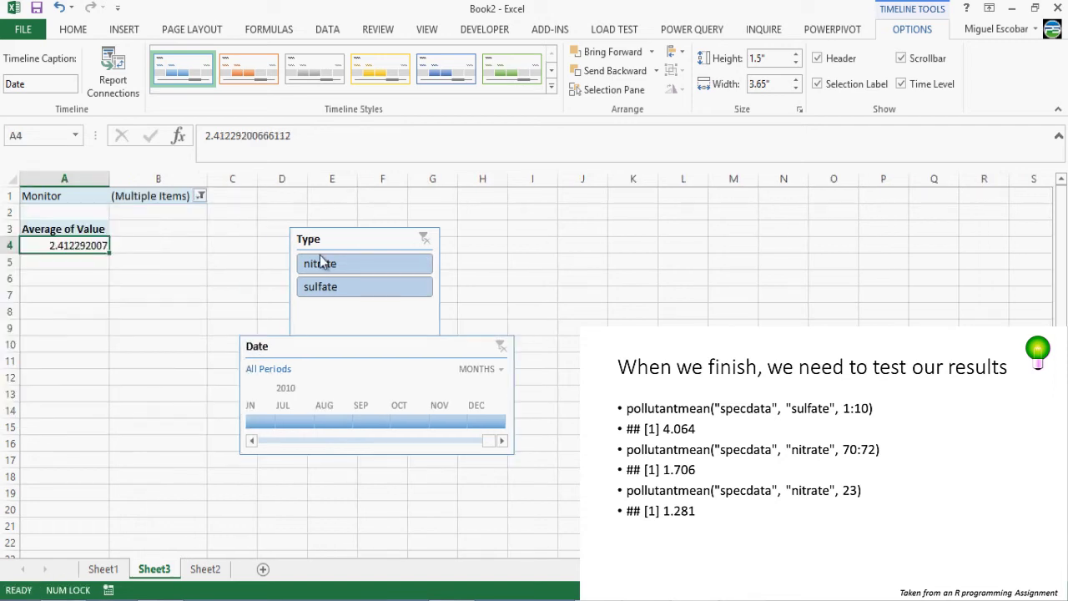
pyautogui.click(328, 286)
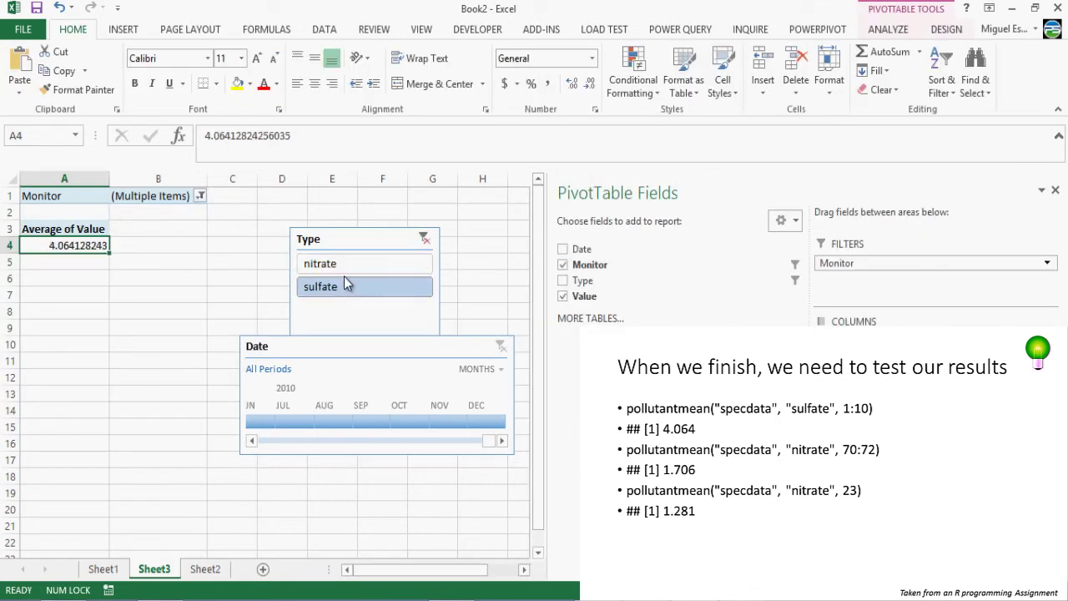
# Clear all monitors from the Monitor filter and keep only monitor 24.
pyautogui.click(172, 200)
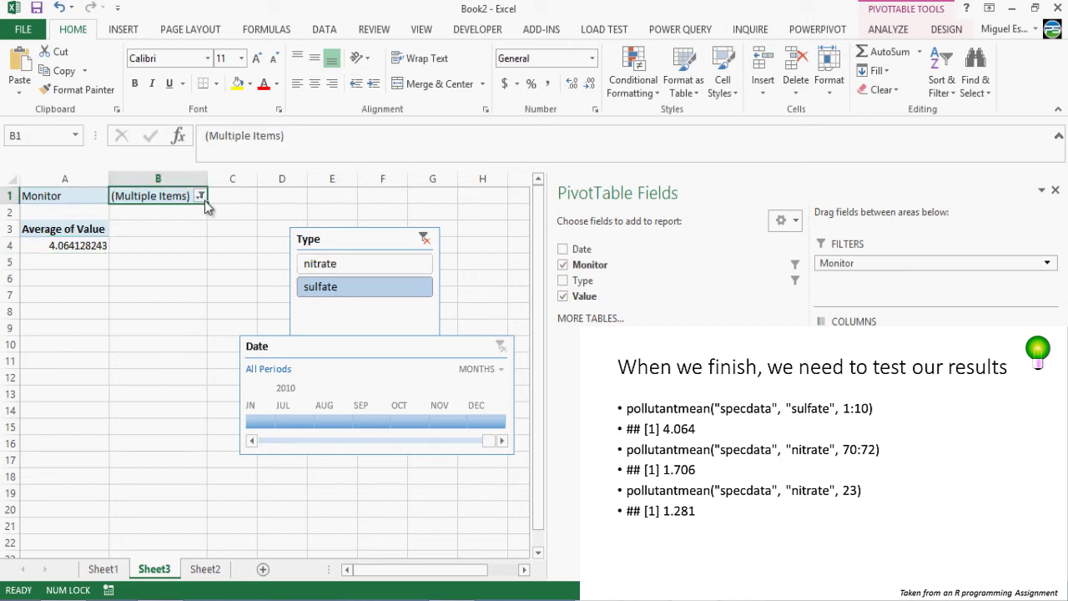
pyautogui.click(201, 196)
pyautogui.click(44, 233)
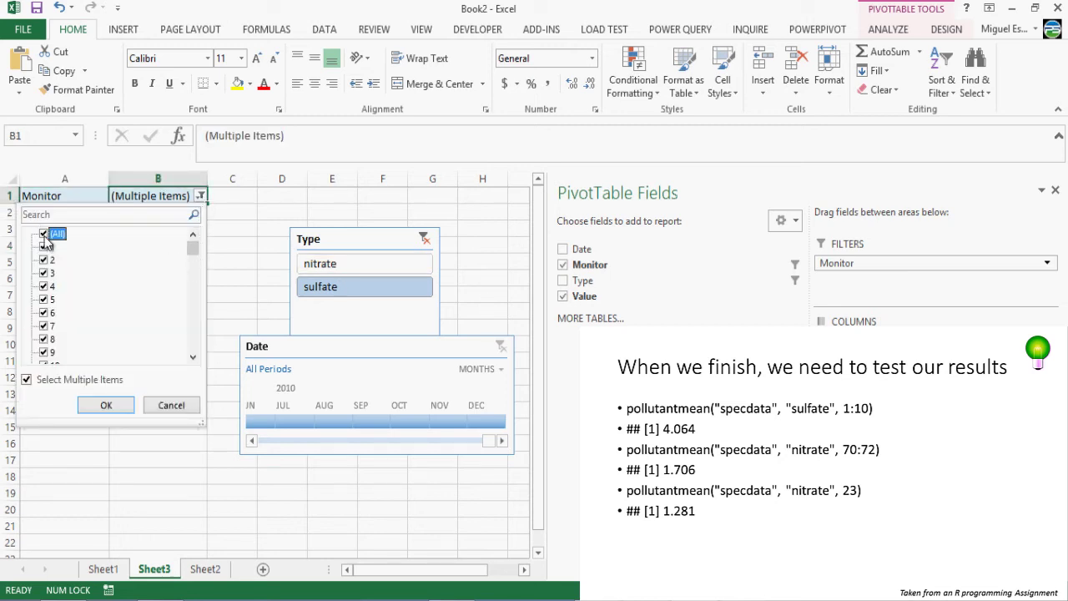
pyautogui.click(45, 236)
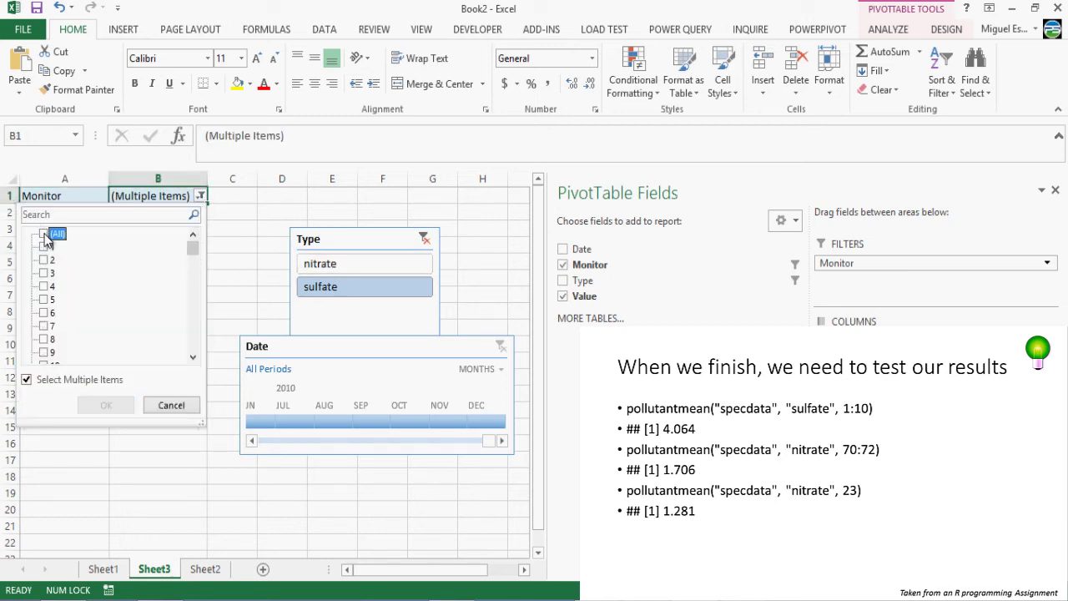
pyautogui.moveTo(193, 251); pyautogui.dragTo(194, 266)
pyautogui.click(193, 236)
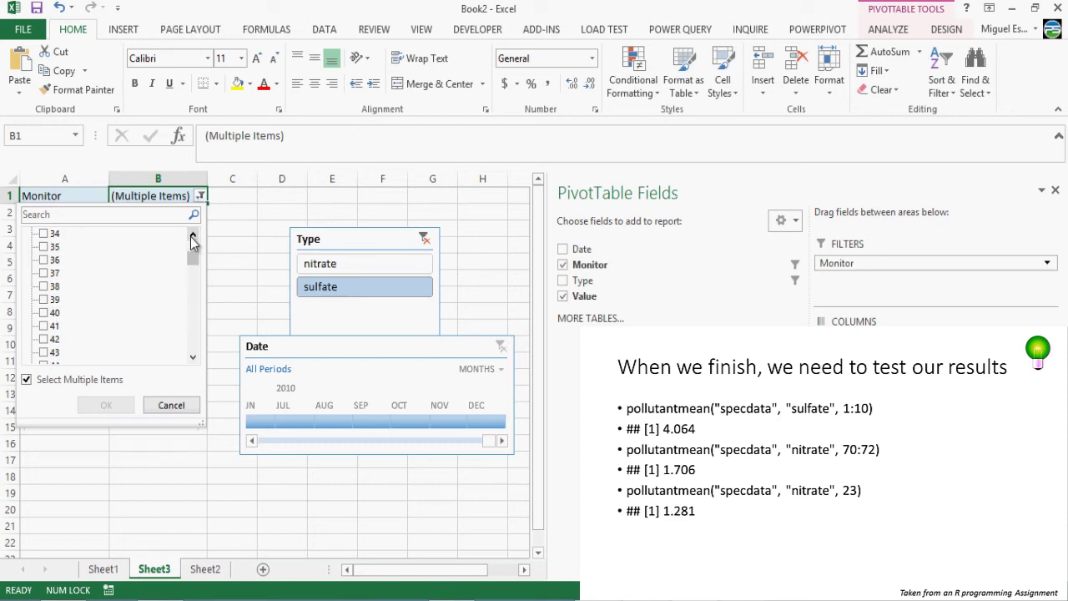
pyautogui.click(46, 248)
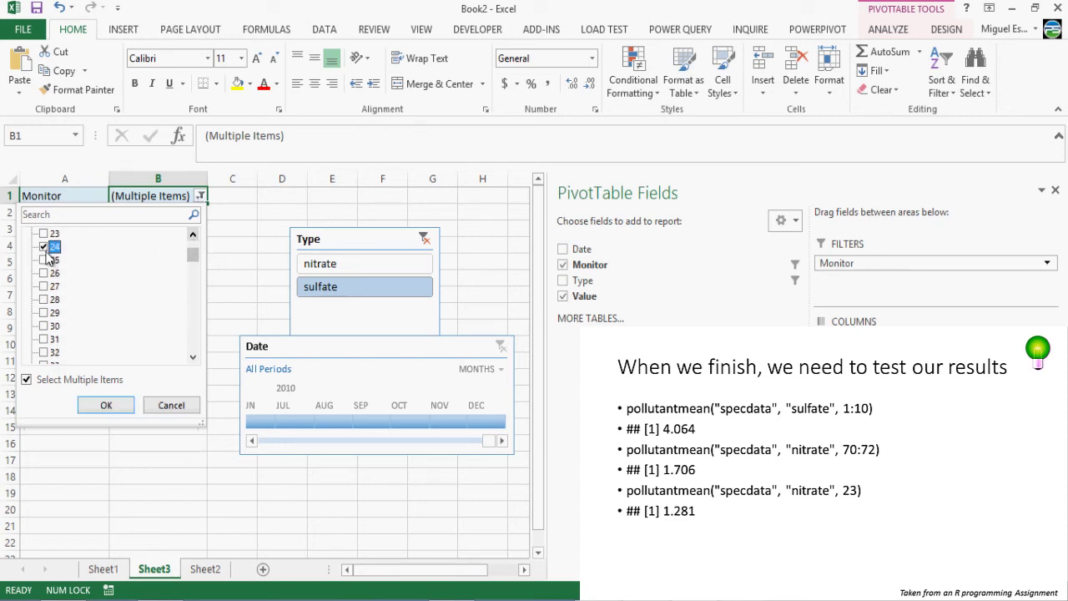
pyautogui.click(121, 407)
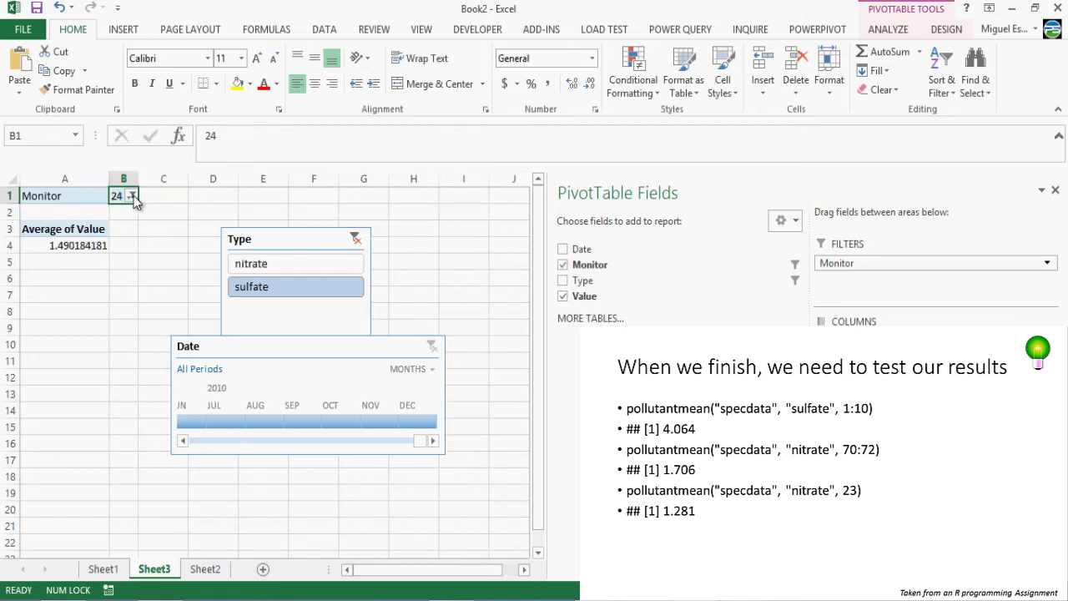
pyautogui.click(131, 195)
pyautogui.click(267, 283)
pyautogui.click(257, 264)
pyautogui.click(259, 286)
# Replace monitor 24 with monitor 23 in the Monitor filter and limit the Type slicer to nitrate.
pyautogui.click(133, 197)
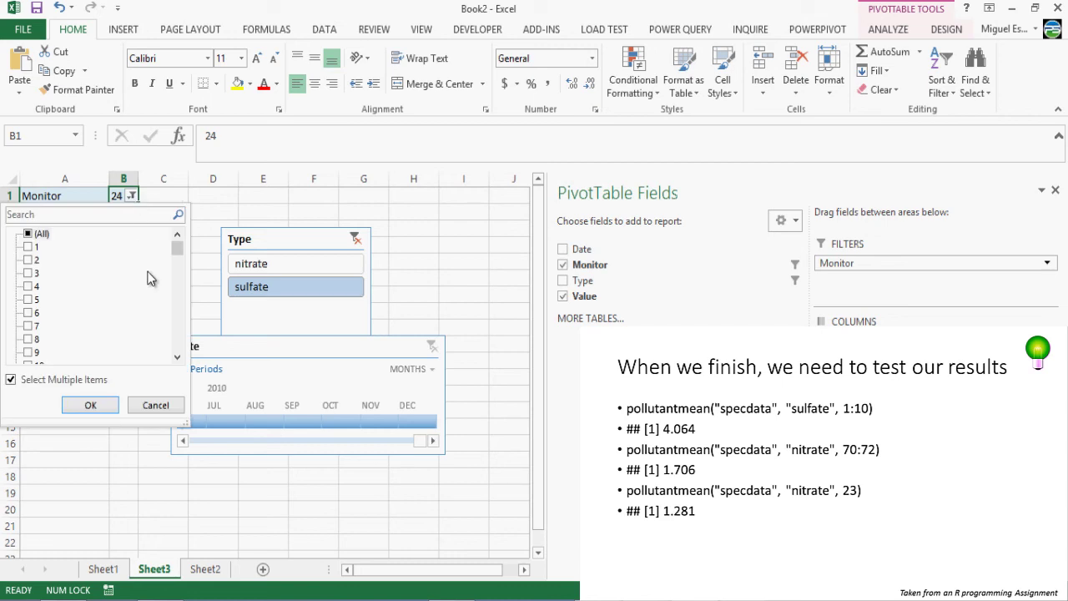
pyautogui.scroll(-6, 179, 298)
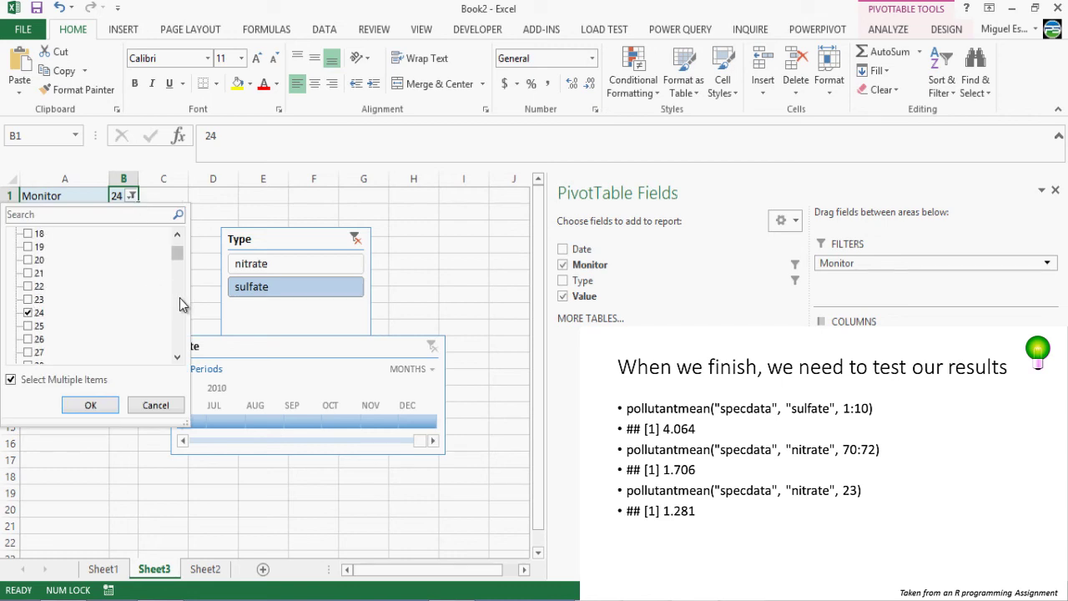
pyautogui.click(28, 299)
pyautogui.click(27, 313)
pyautogui.click(90, 404)
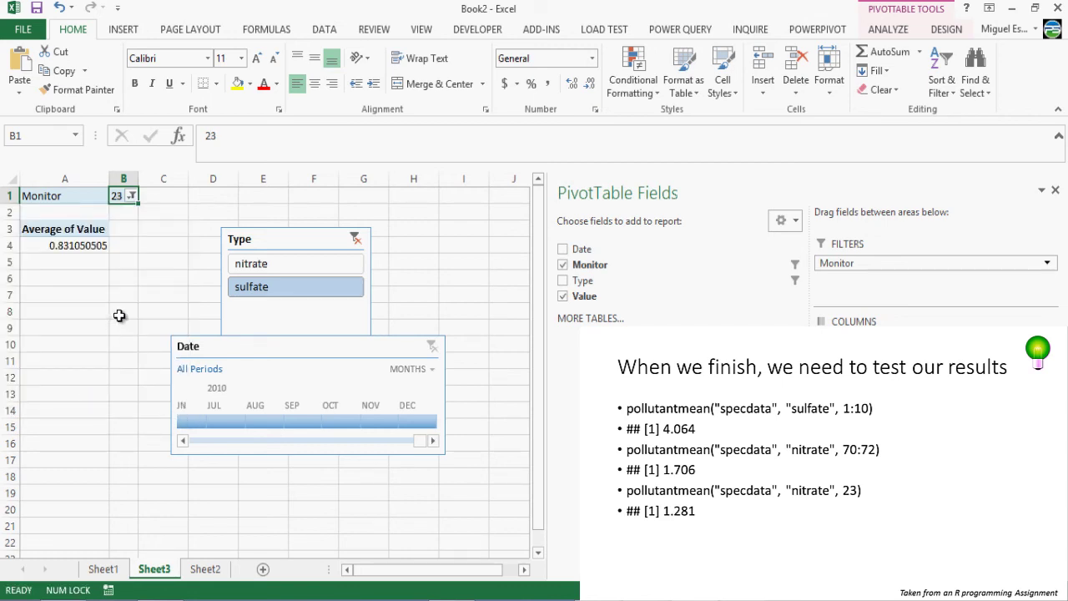
pyautogui.click(274, 267)
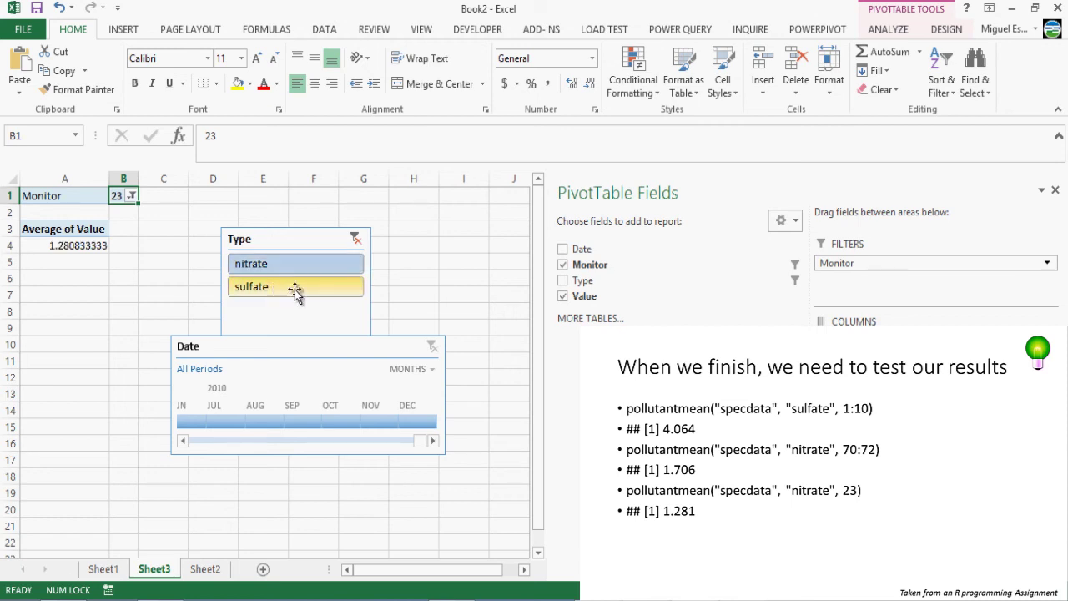
# Switch the Date timeline's time level to years and filter the PivotTable to 2005, trying other periods on the way.
pyautogui.click(262, 424)
pyautogui.click(307, 423)
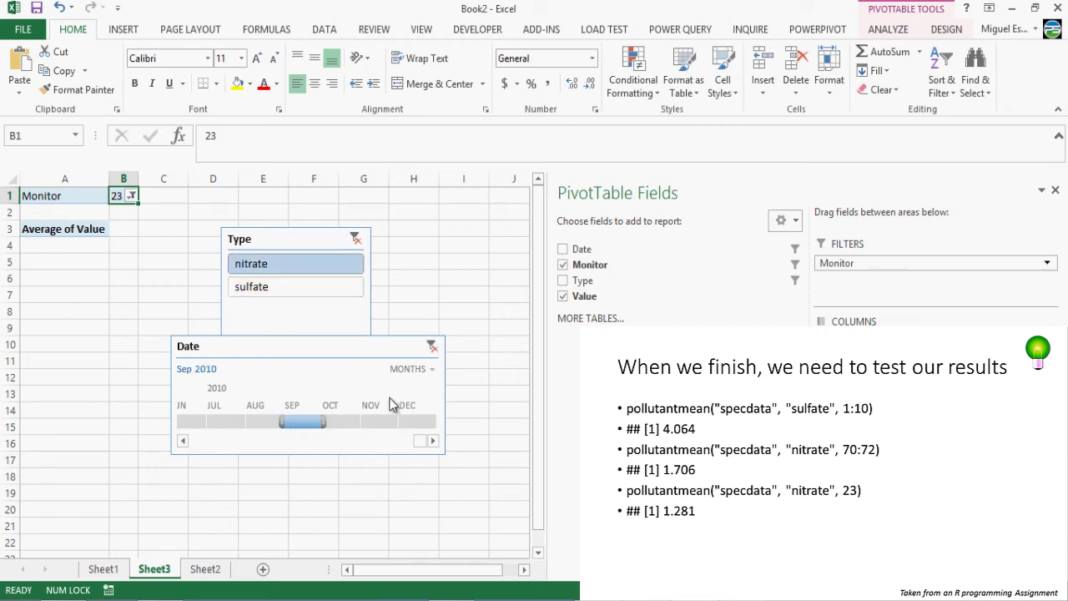
pyautogui.click(430, 373)
pyautogui.click(425, 389)
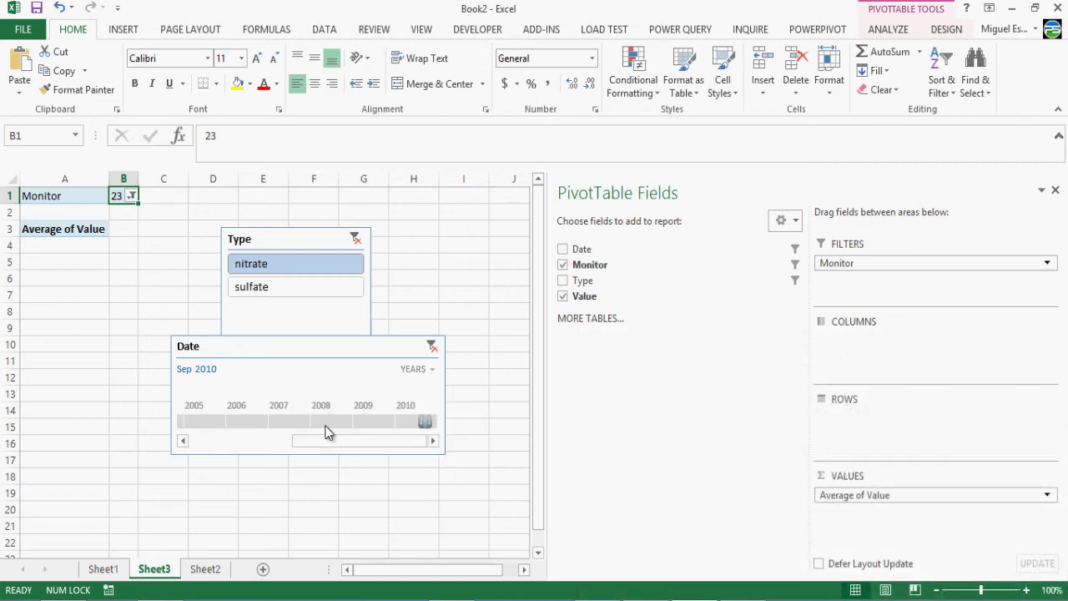
pyautogui.click(330, 423)
pyautogui.click(229, 421)
pyautogui.moveTo(231, 420); pyautogui.dragTo(409, 419)
pyautogui.moveTo(303, 429); pyautogui.dragTo(196, 421)
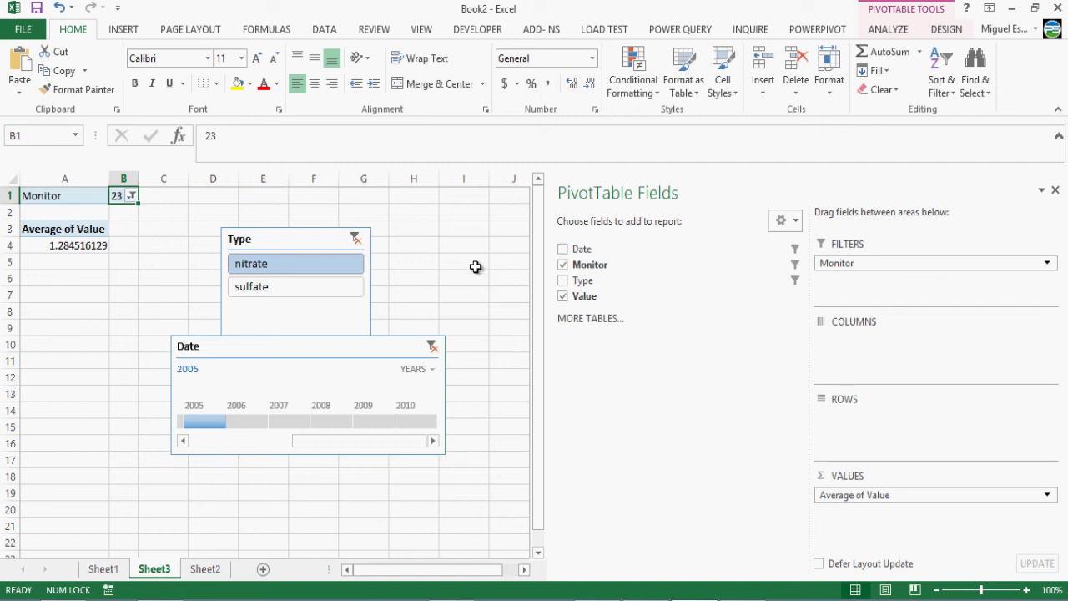
# Show the workbook queries and open Query1 for editing in the Query Editor.
pyautogui.click(700, 33)
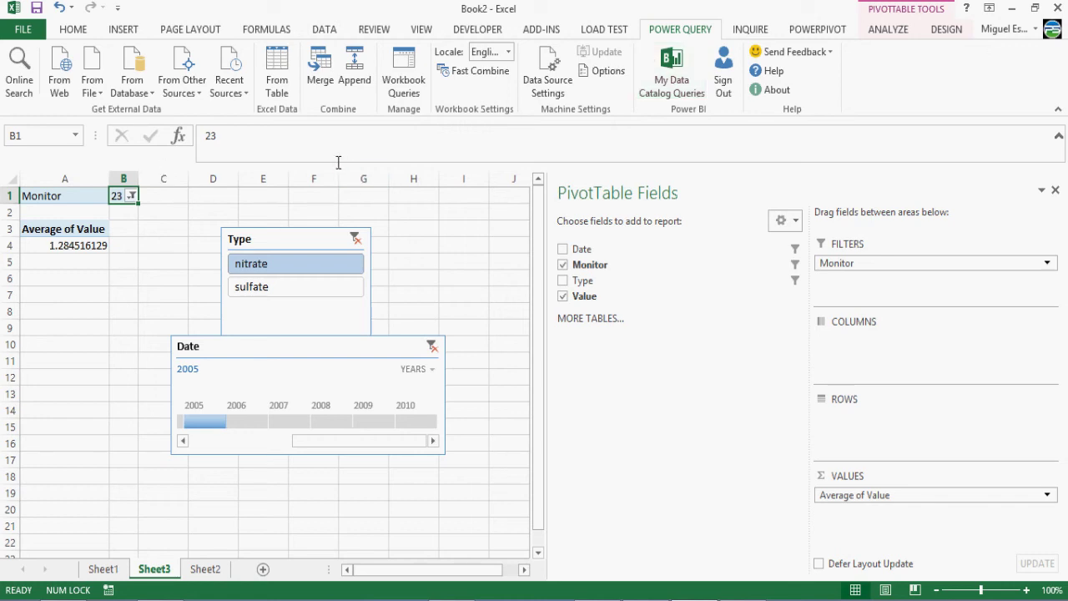
pyautogui.click(403, 89)
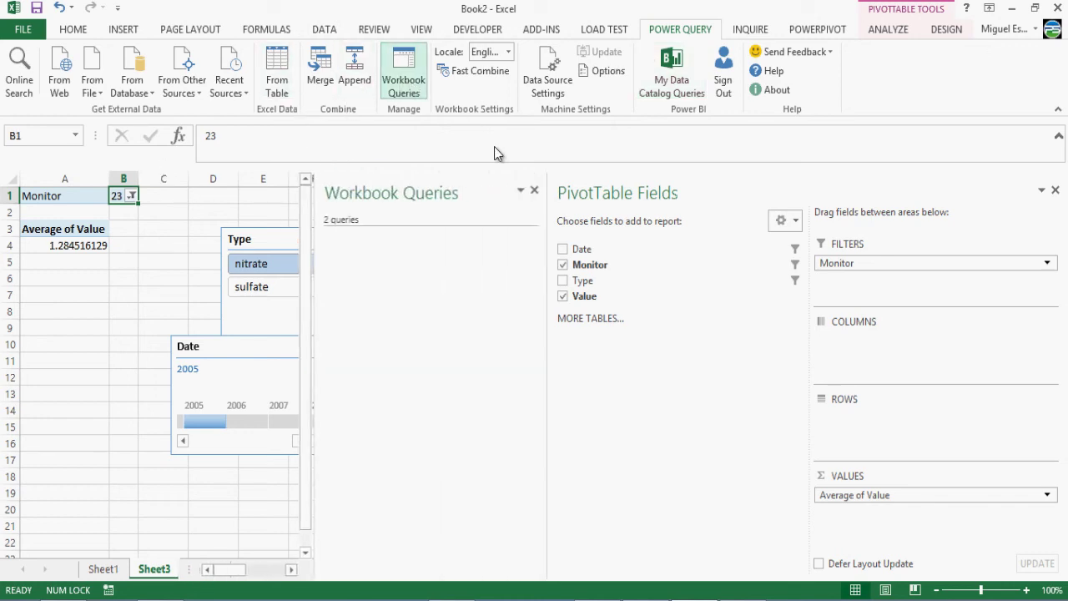
pyautogui.rightClick(396, 281)
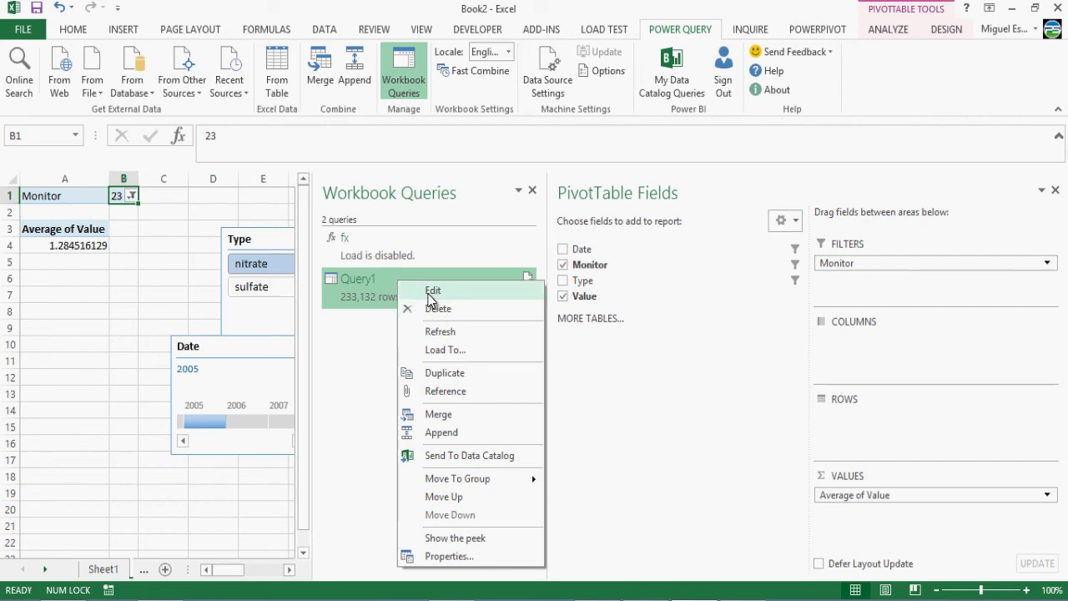
pyautogui.click(432, 290)
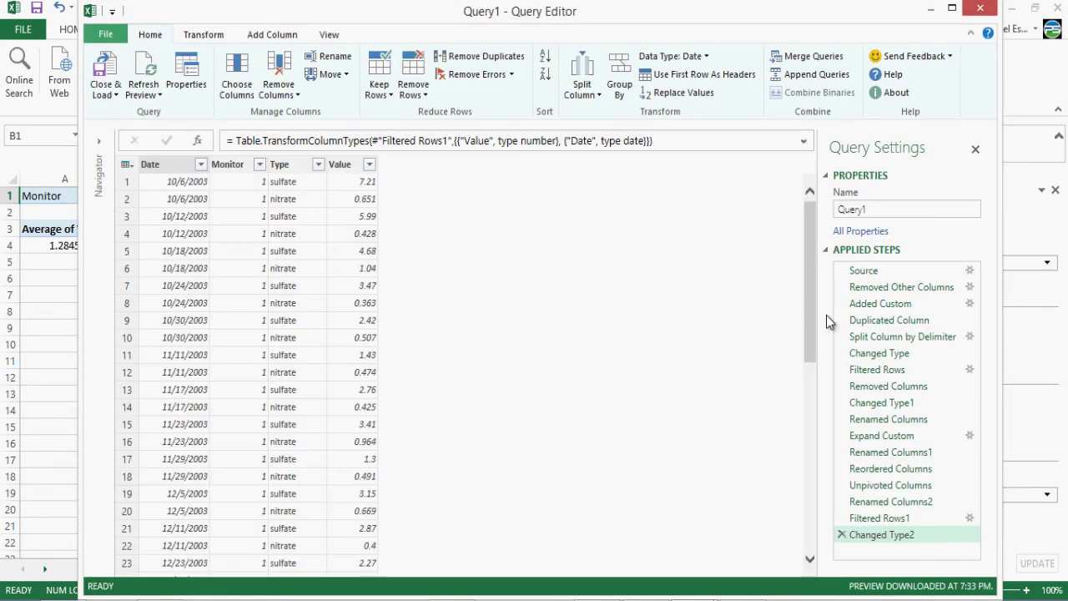
# Go back to the query's Source step, expand all fields of the Attributes column and look through the expanded file attributes.
pyautogui.click(887, 276)
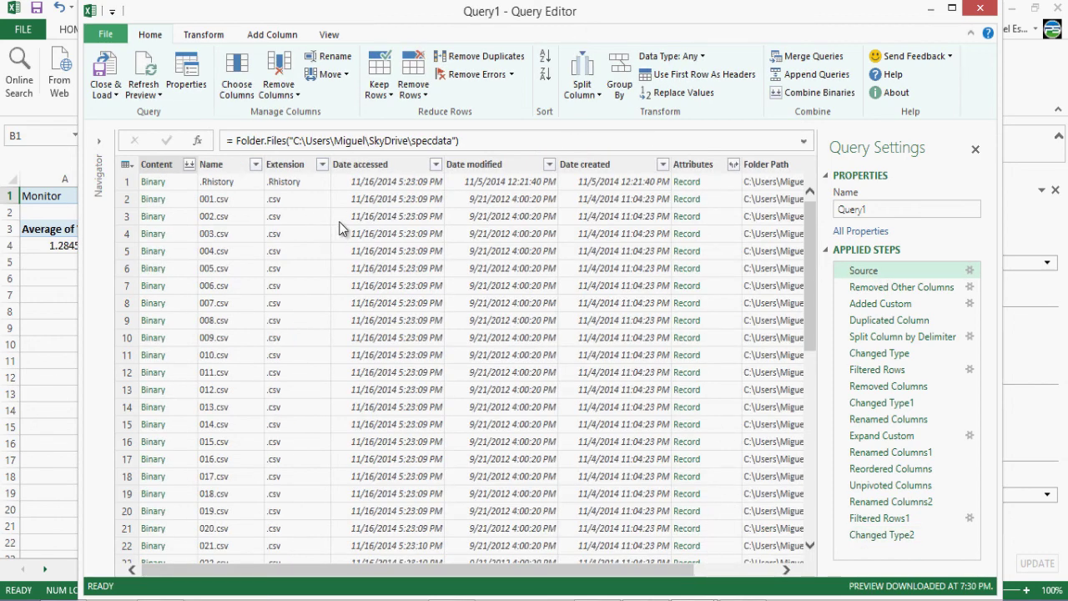
pyautogui.click(734, 165)
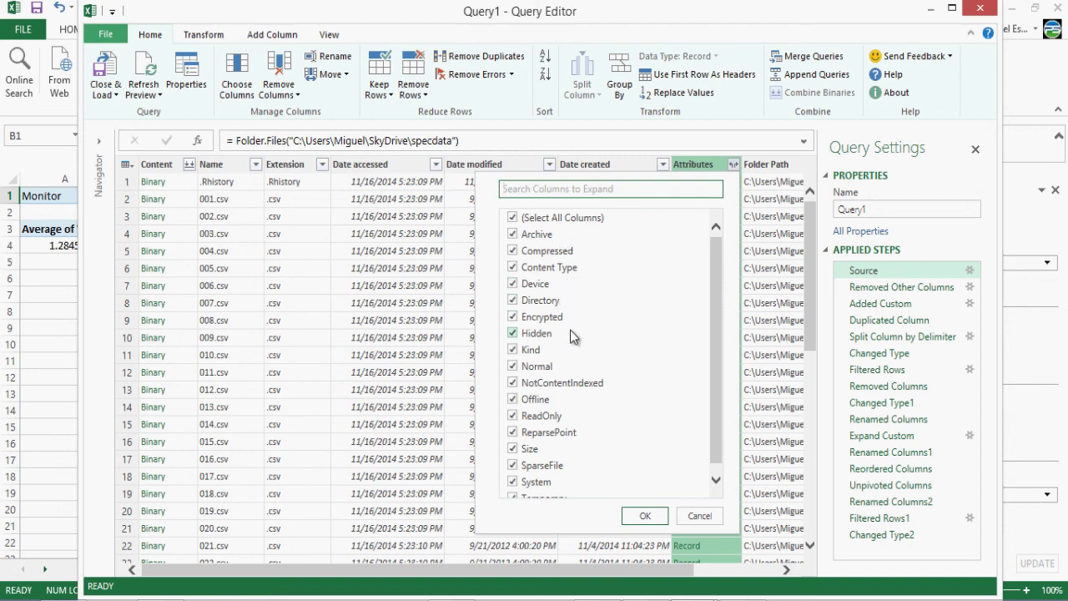
pyautogui.click(643, 513)
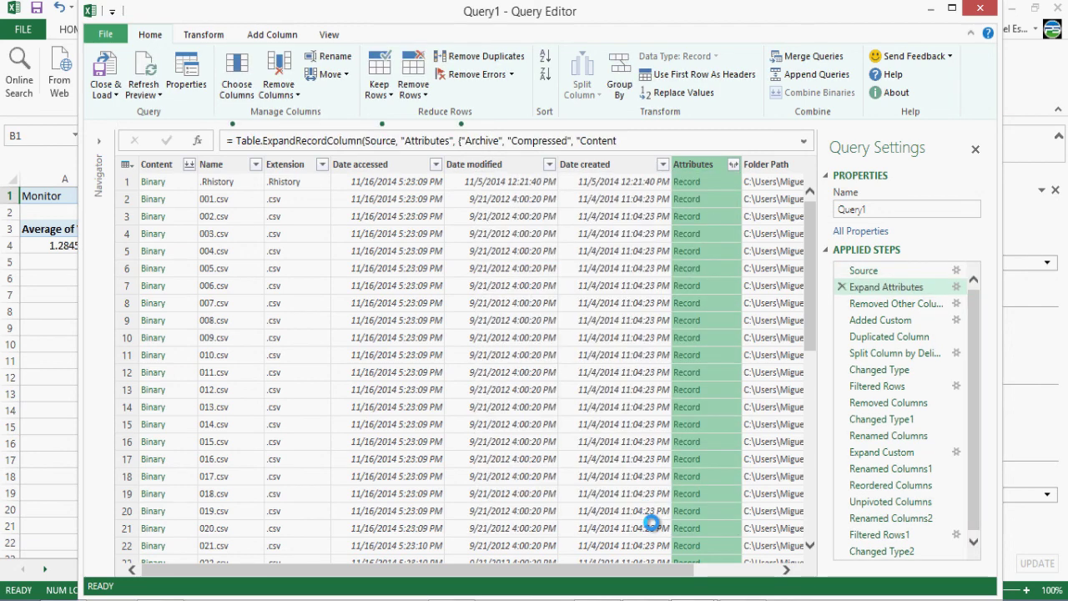
pyautogui.click(691, 572)
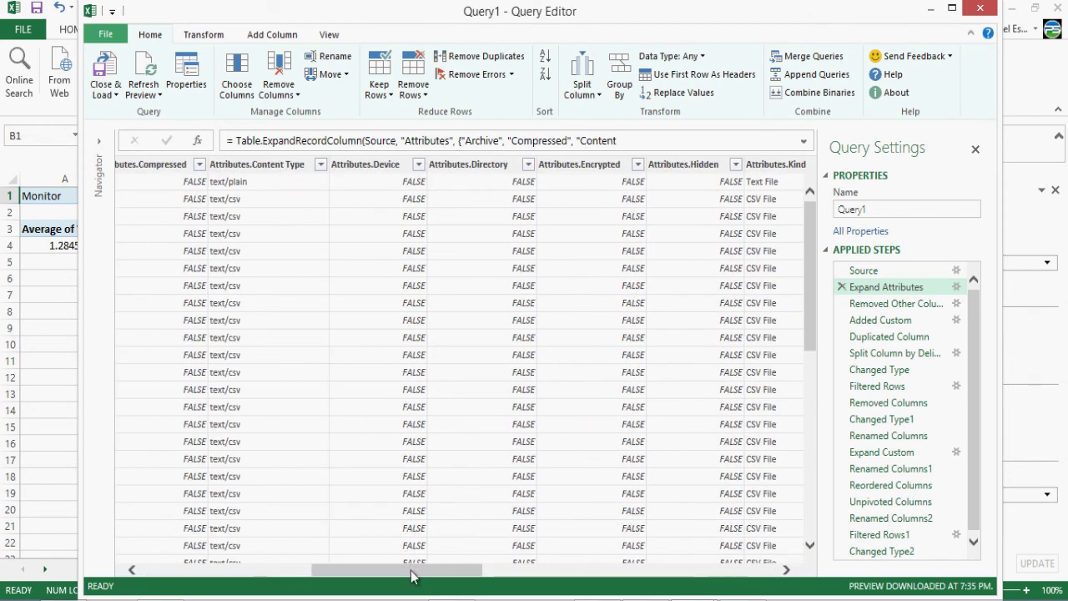
pyautogui.moveTo(413, 574); pyautogui.dragTo(76, 215)
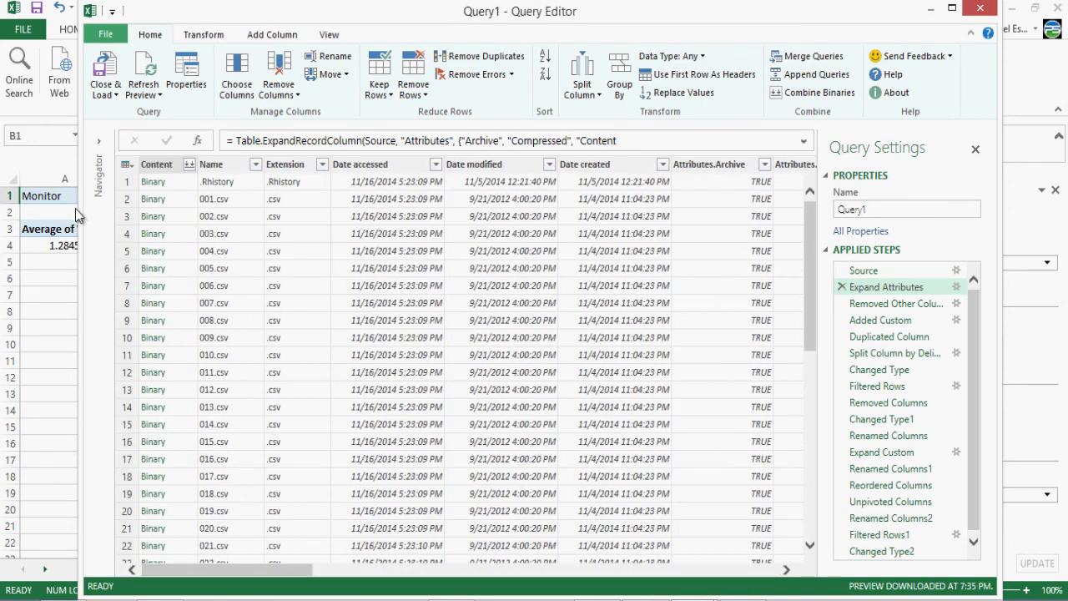
pyautogui.moveTo(272, 572); pyautogui.dragTo(822, 569)
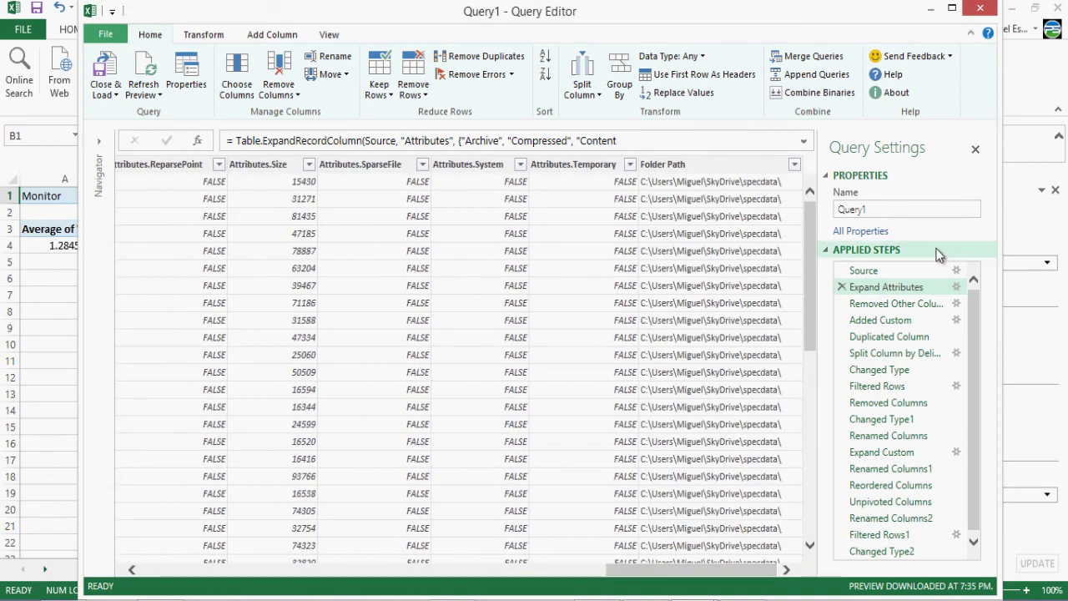
# Delete the Expand Attributes step from the query's applied steps and confirm the deletion.
pyautogui.press('Delete')
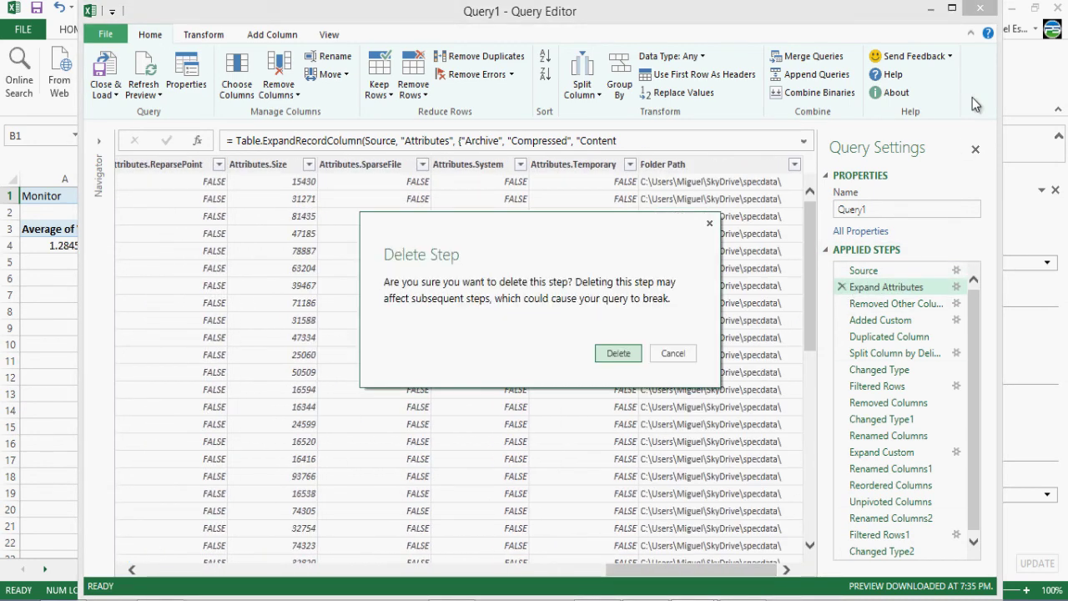
pyautogui.click(617, 353)
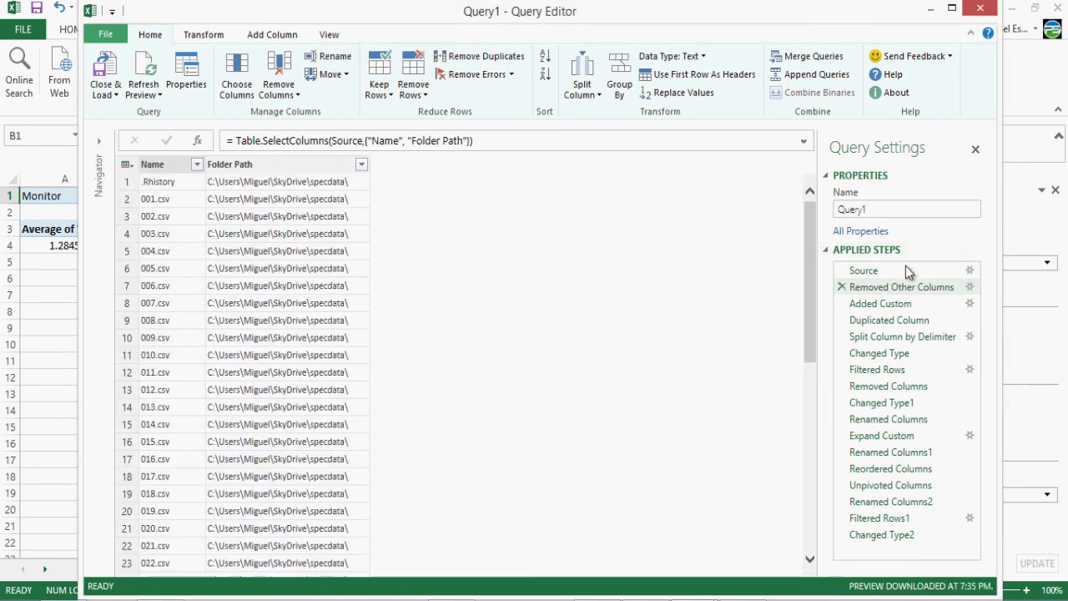